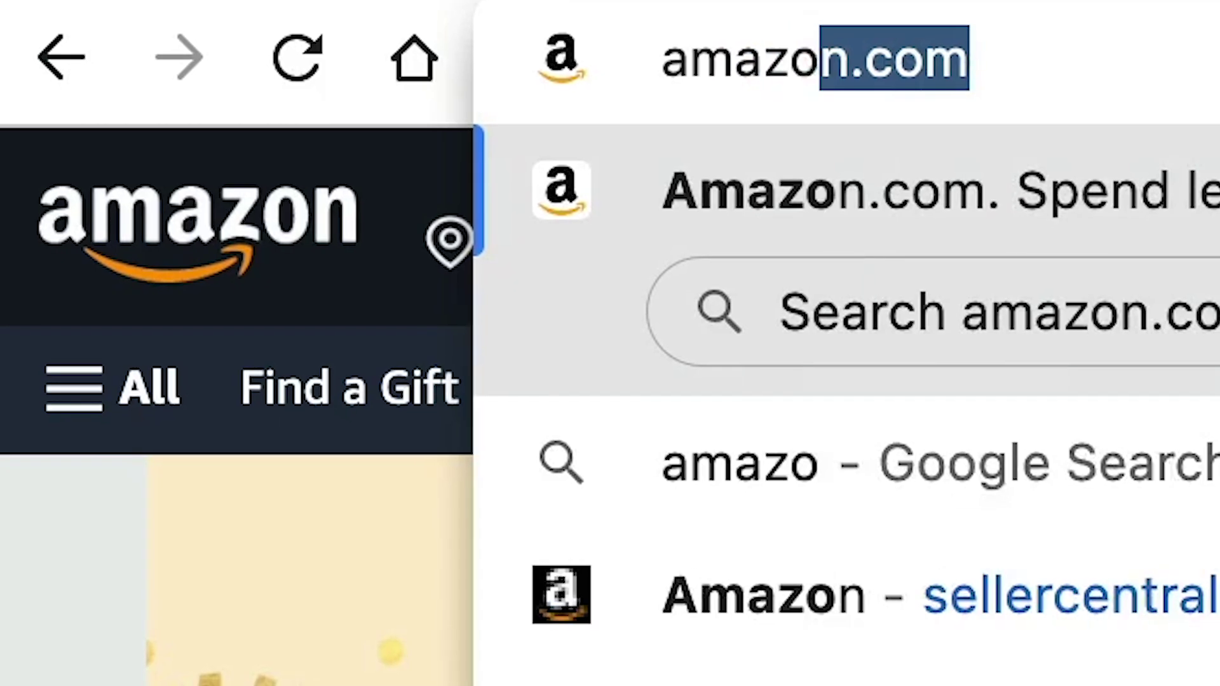
# Step: Go to amazon.com and search for 'snuffle mat for dogs'
pyautogui.write('n.co')
pyautogui.write('m')
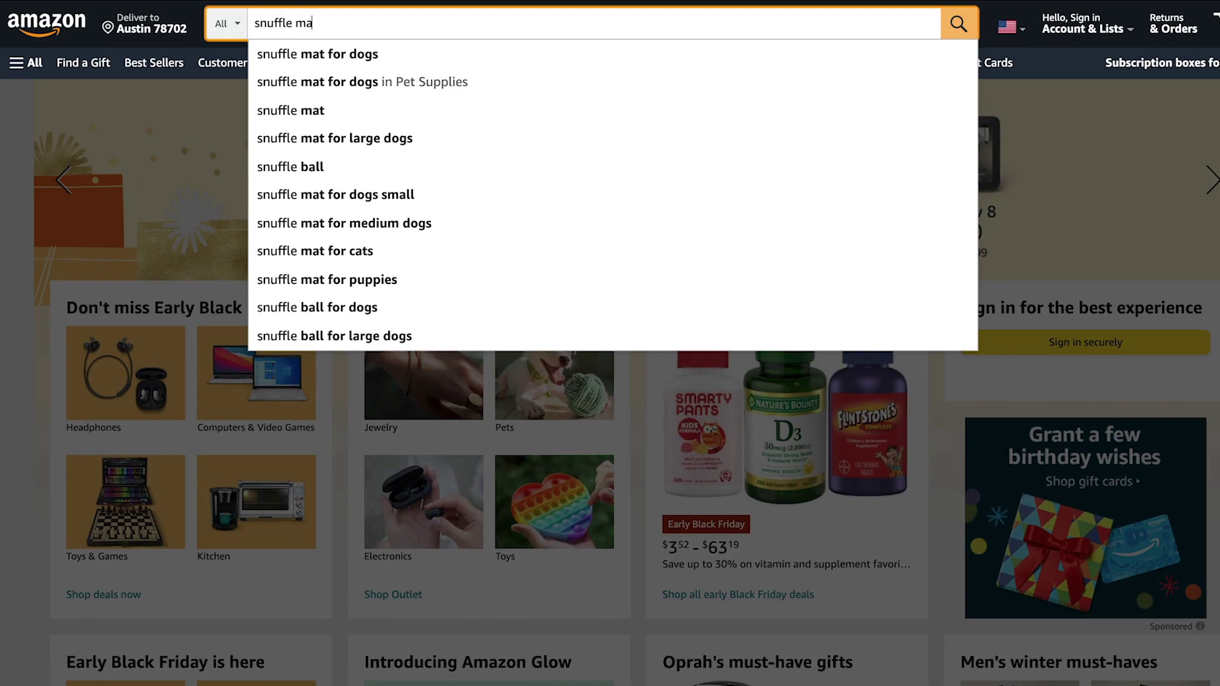
pyautogui.write('t')
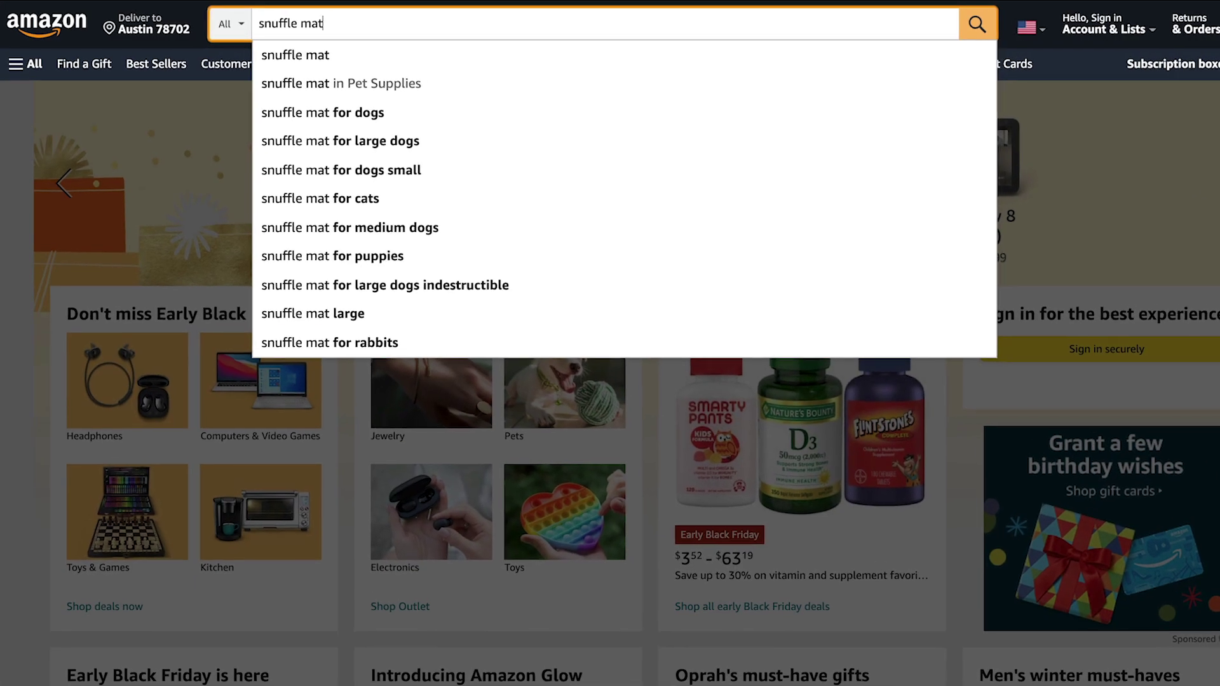
pyautogui.write(' for dogs')
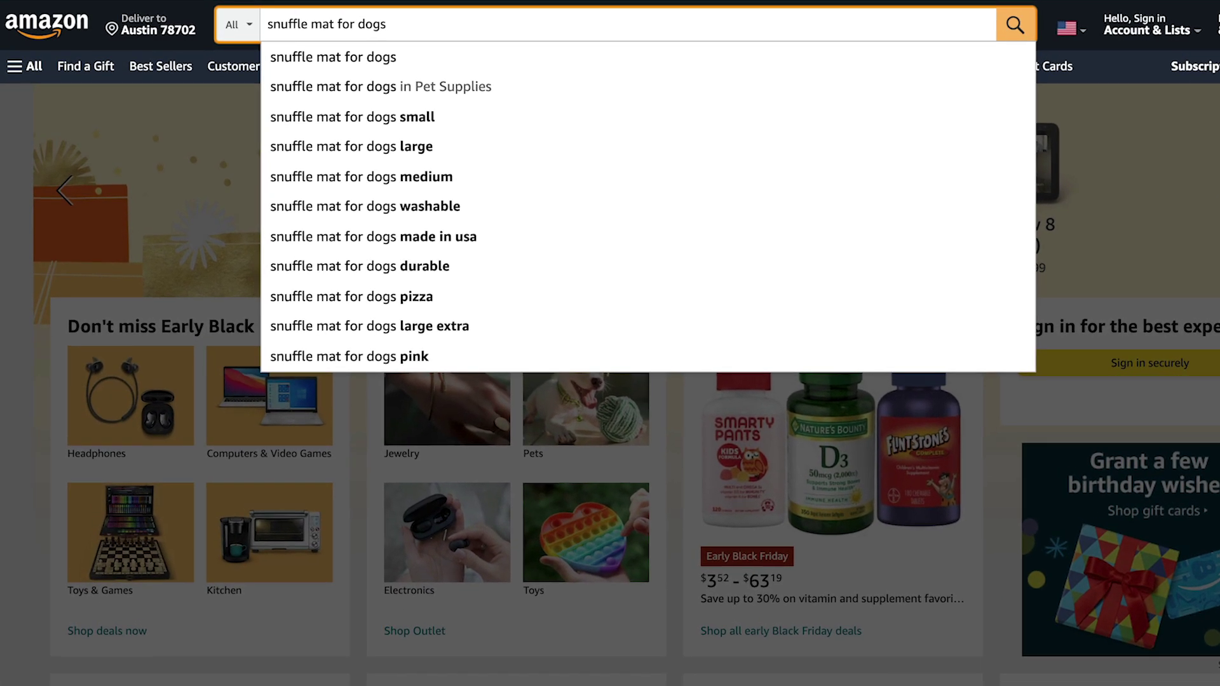
pyautogui.press('Return')
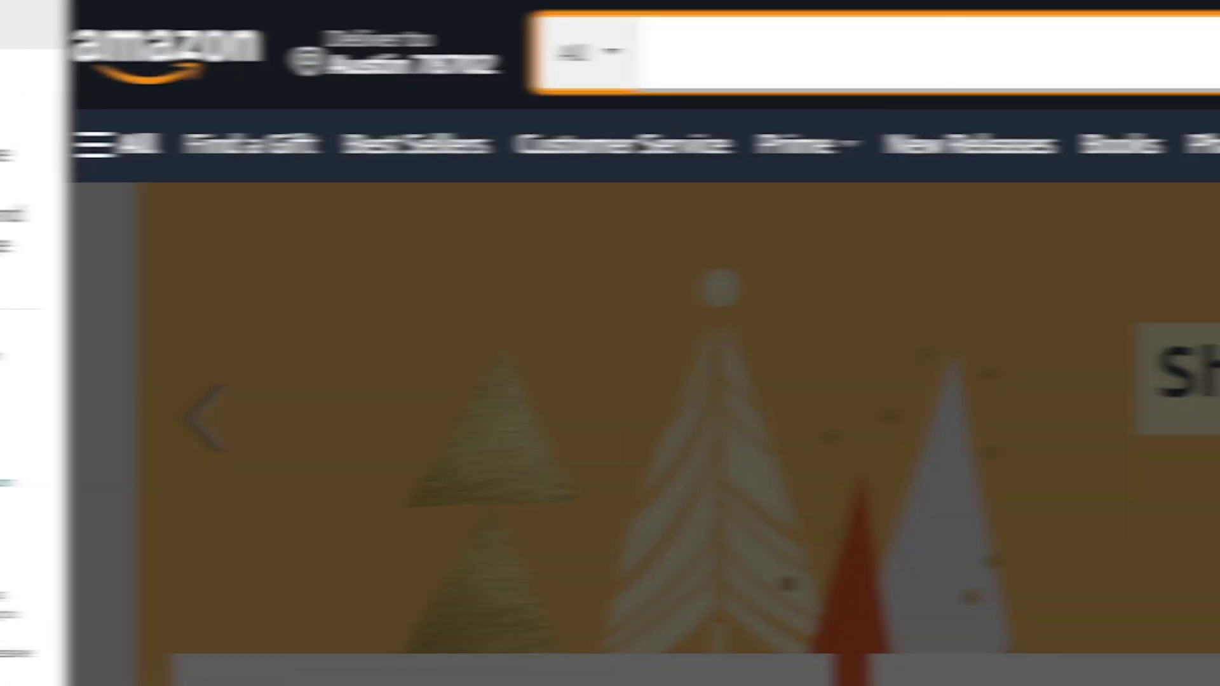
# Step: Search Amazon for 'pee pads for dogs' and launch the Jungle Scout analysis
pyautogui.write('pee pads for dogs')
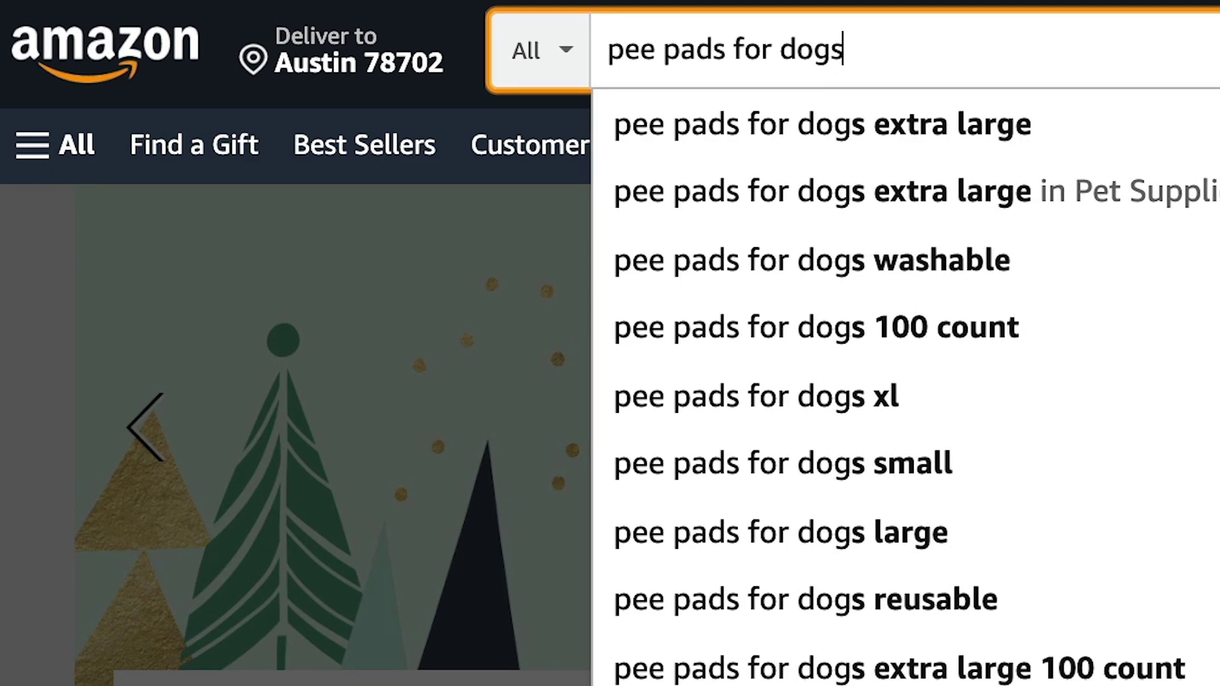
pyautogui.press('Return')
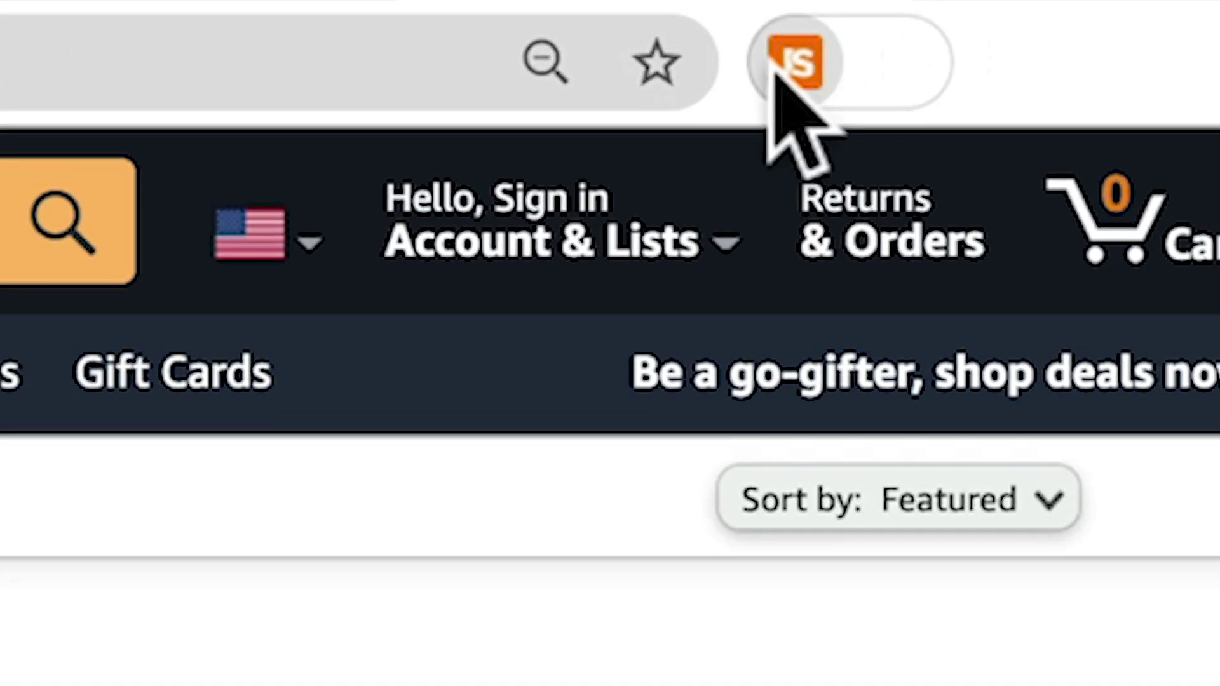
pyautogui.click(774, 67)
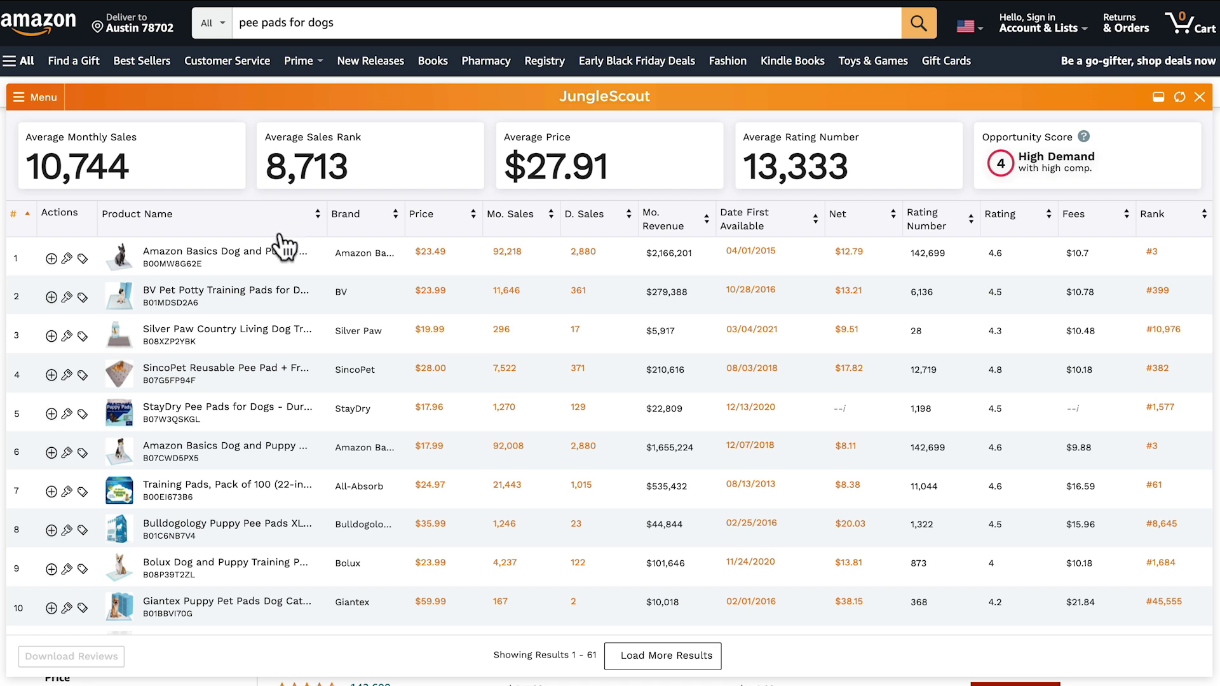
# Step: Review the Jungle Scout table of results 1–61, averaging 10,744 monthly sales at $27.91
pyautogui.moveTo(258, 259)
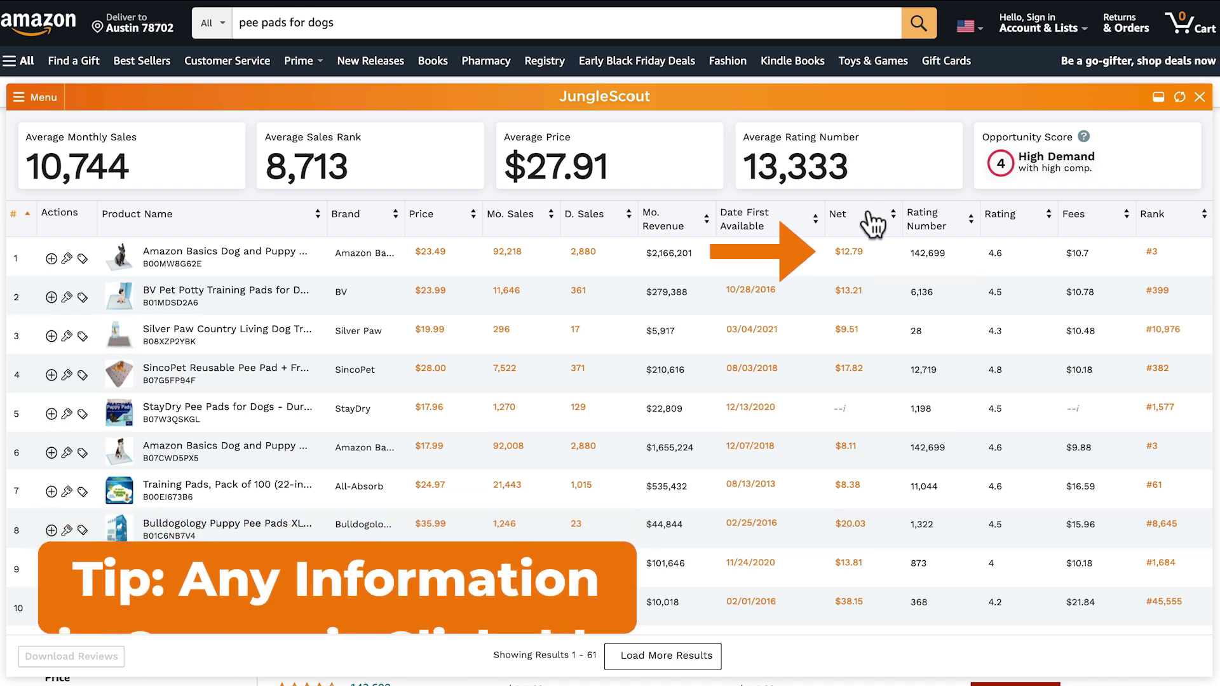
# Step: Calculate the first product's profit with a $4.00 product cost
pyautogui.click(850, 252)
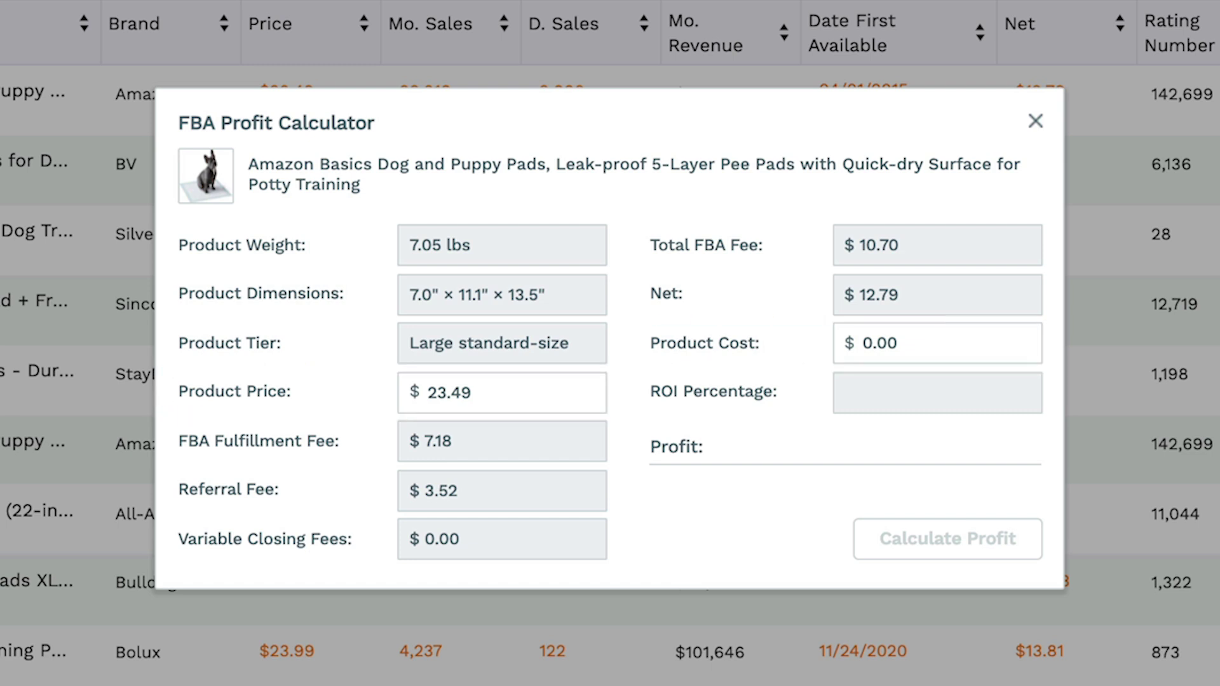
pyautogui.moveTo(901, 343); pyautogui.dragTo(818, 353)
pyautogui.write('4.')
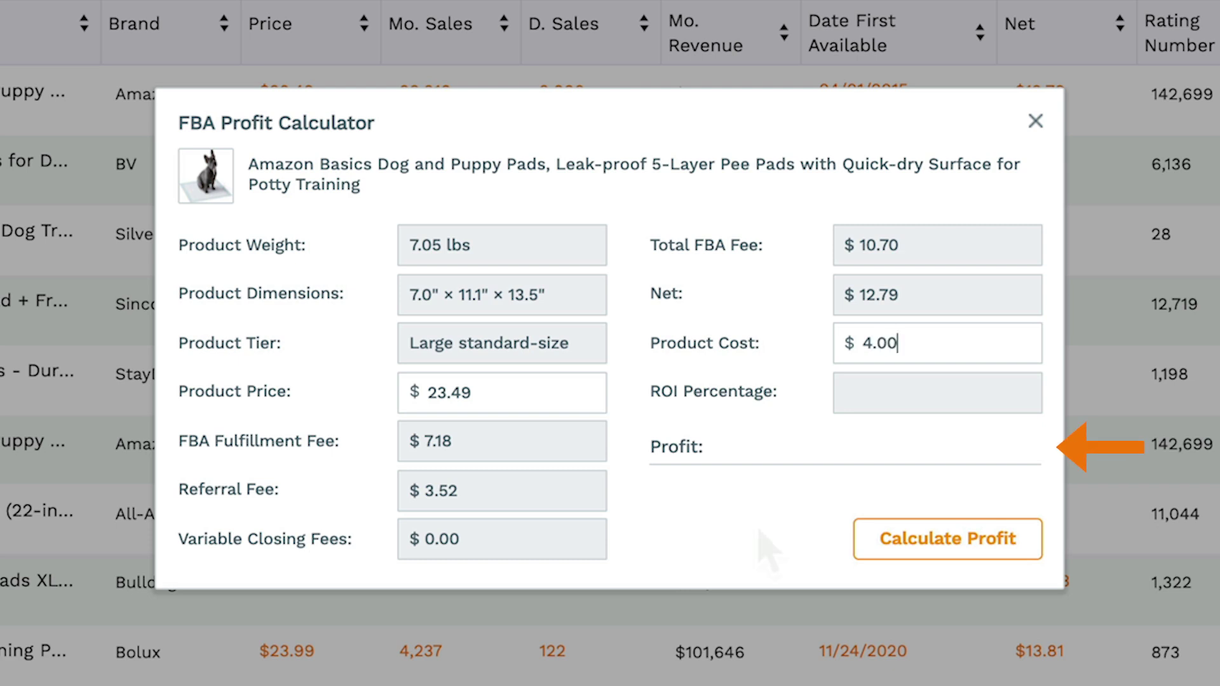
pyautogui.click(935, 540)
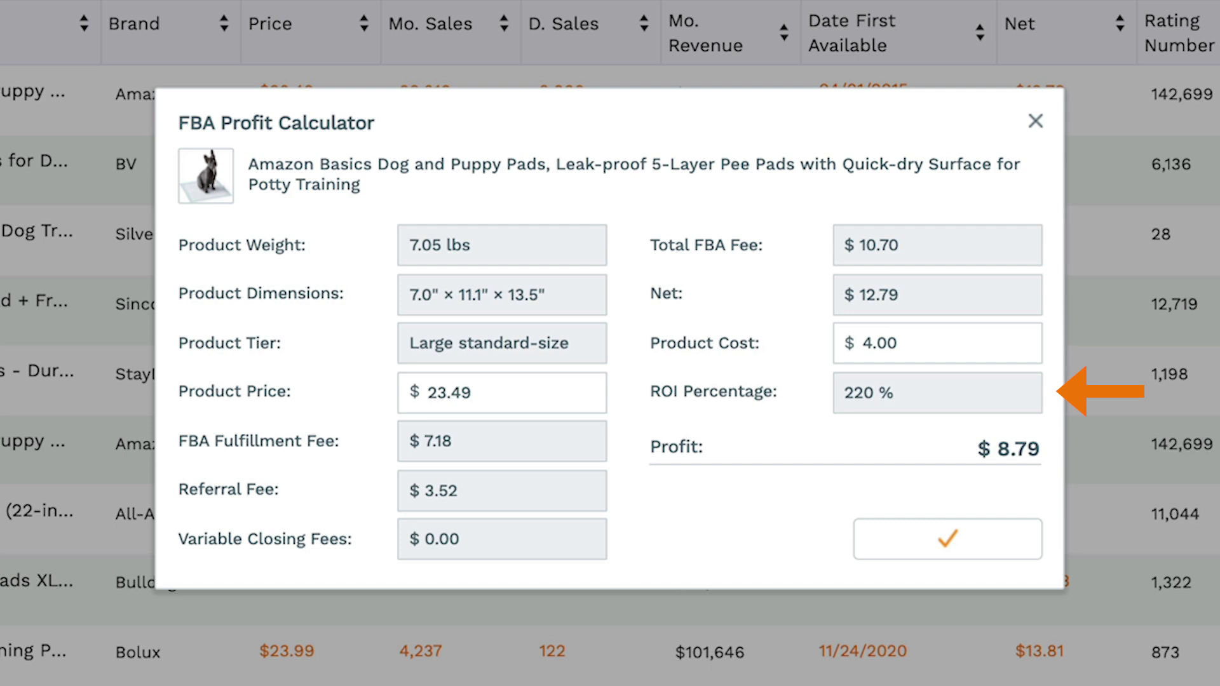
# Step: Recalculate profit at a $35.99 price ($17.85) and view the product's price history
pyautogui.moveTo(523, 389); pyautogui.dragTo(417, 392)
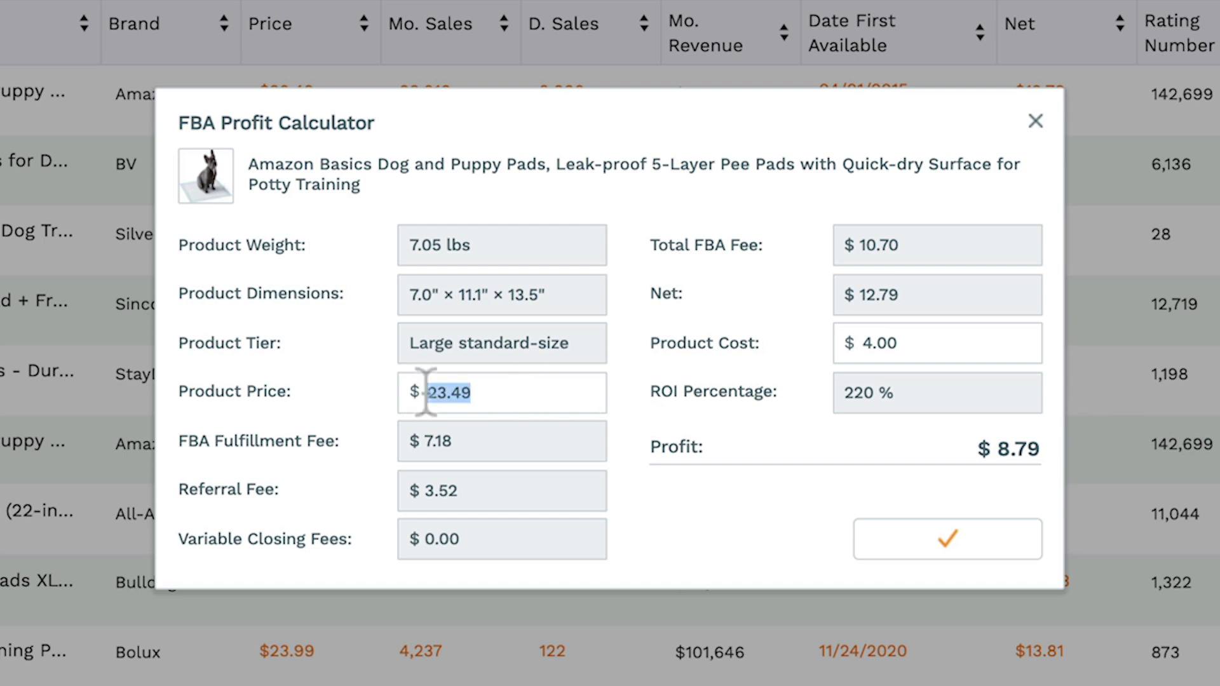
pyautogui.write('35.99')
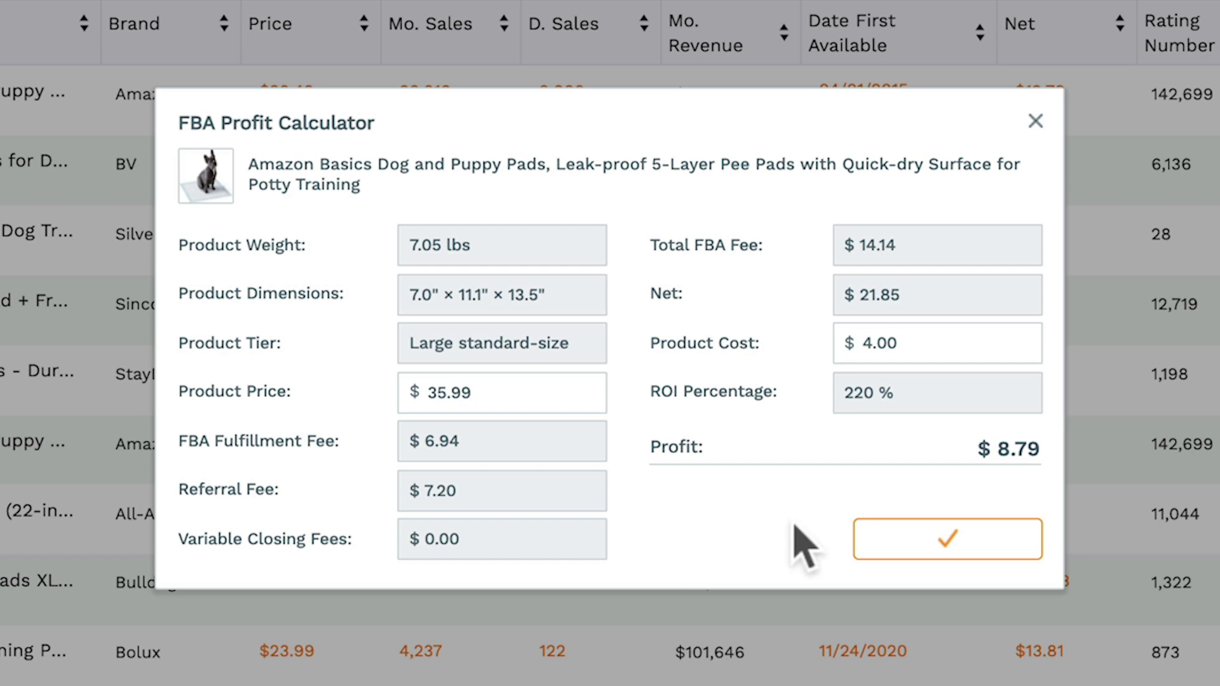
pyautogui.click(926, 541)
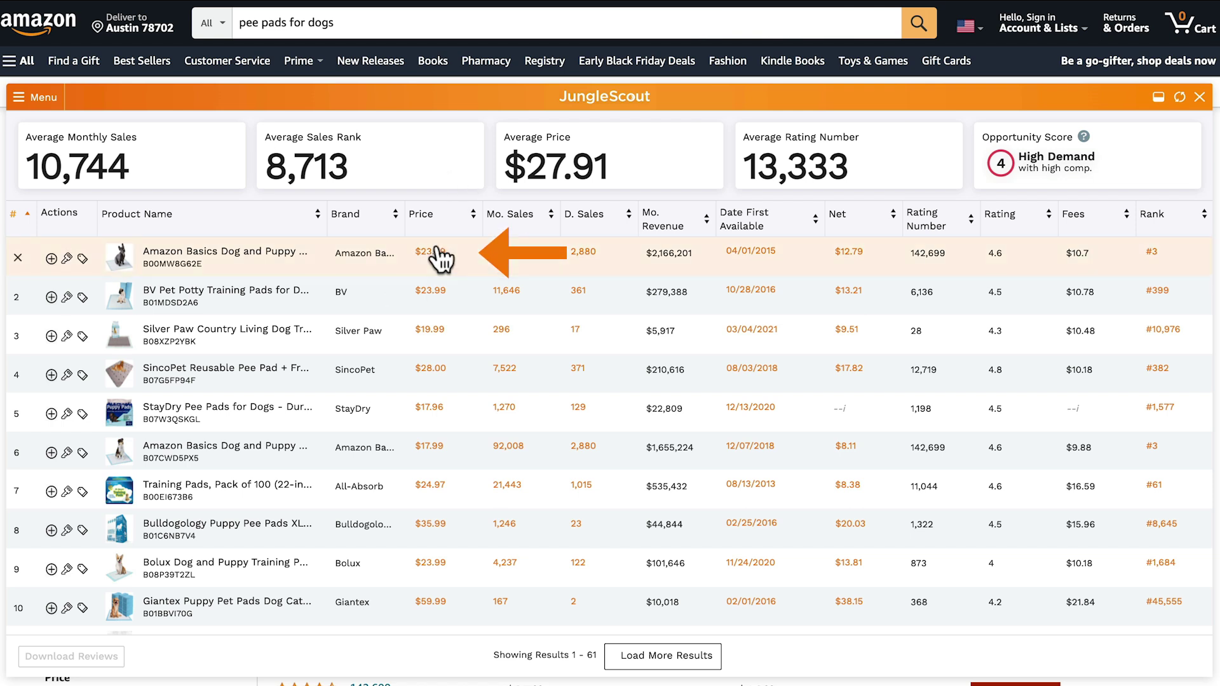
pyautogui.click(438, 253)
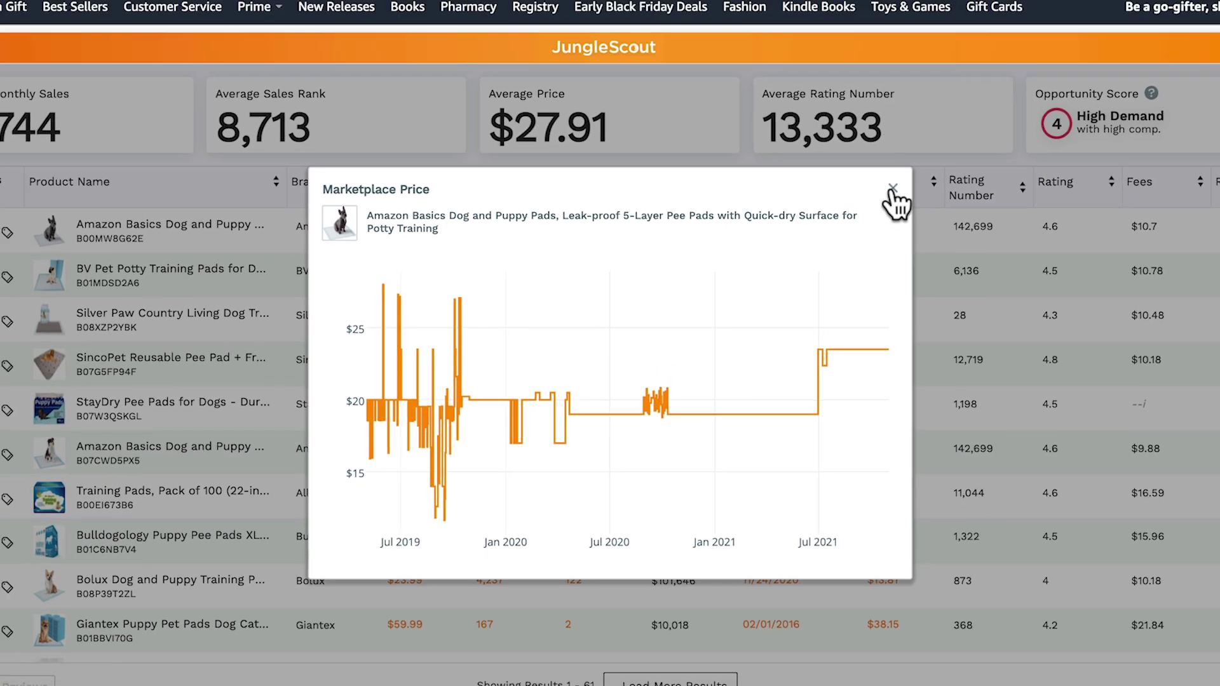
pyautogui.click(1006, 87)
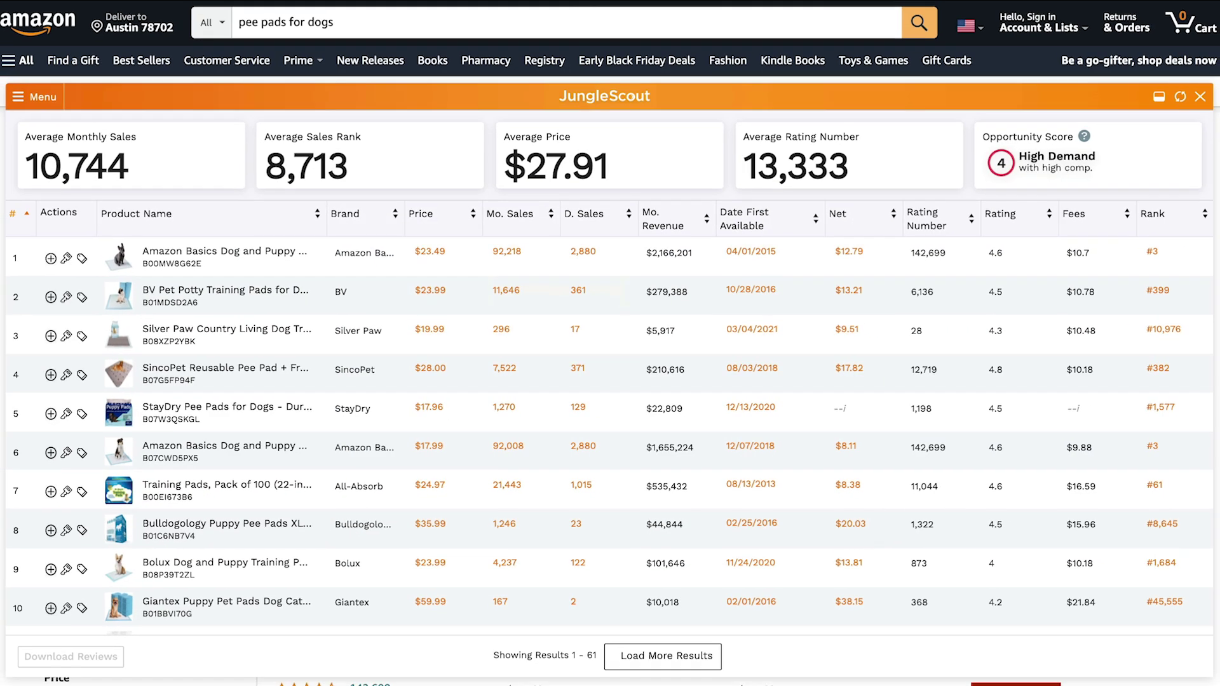
pyautogui.click(506, 252)
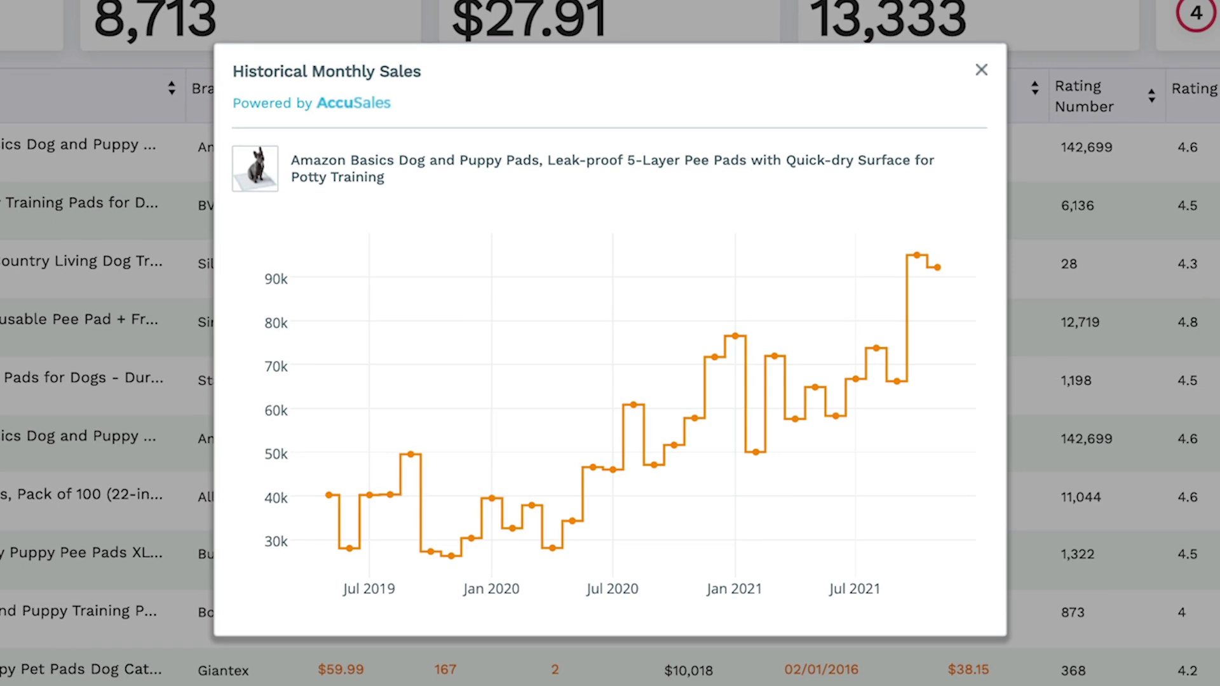
pyautogui.press('Escape')
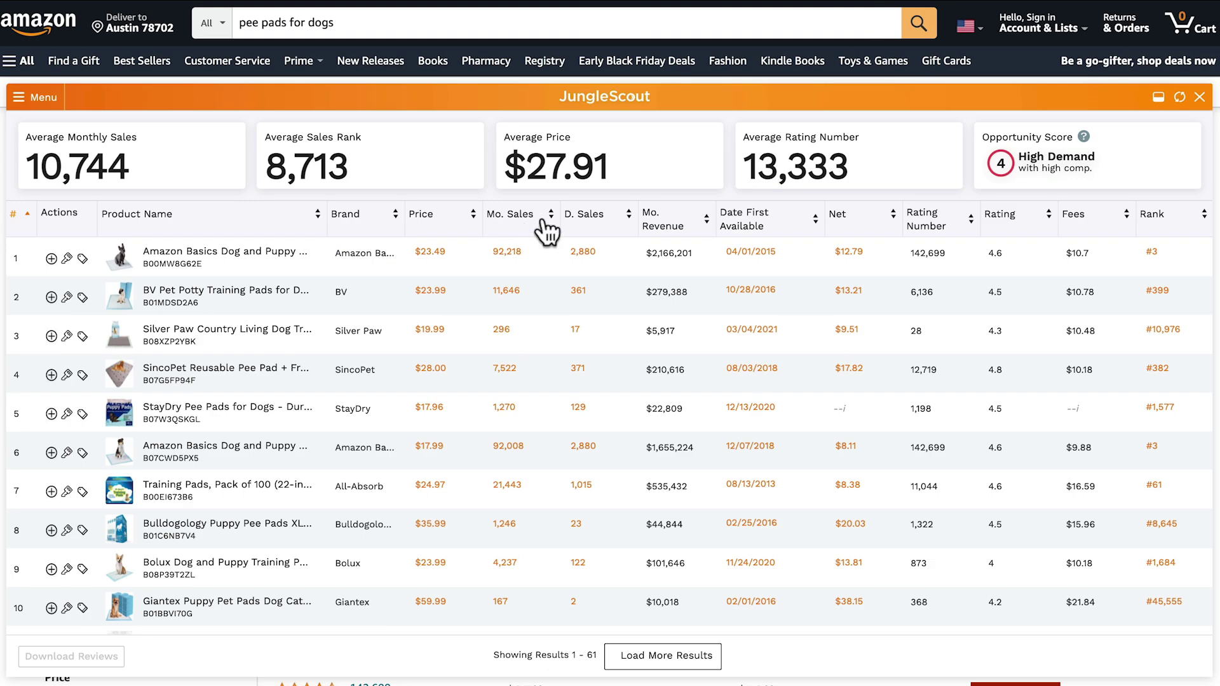
# Step: Sort by monthly revenue, highest first, and load more results to list 101 products
pyautogui.click(547, 215)
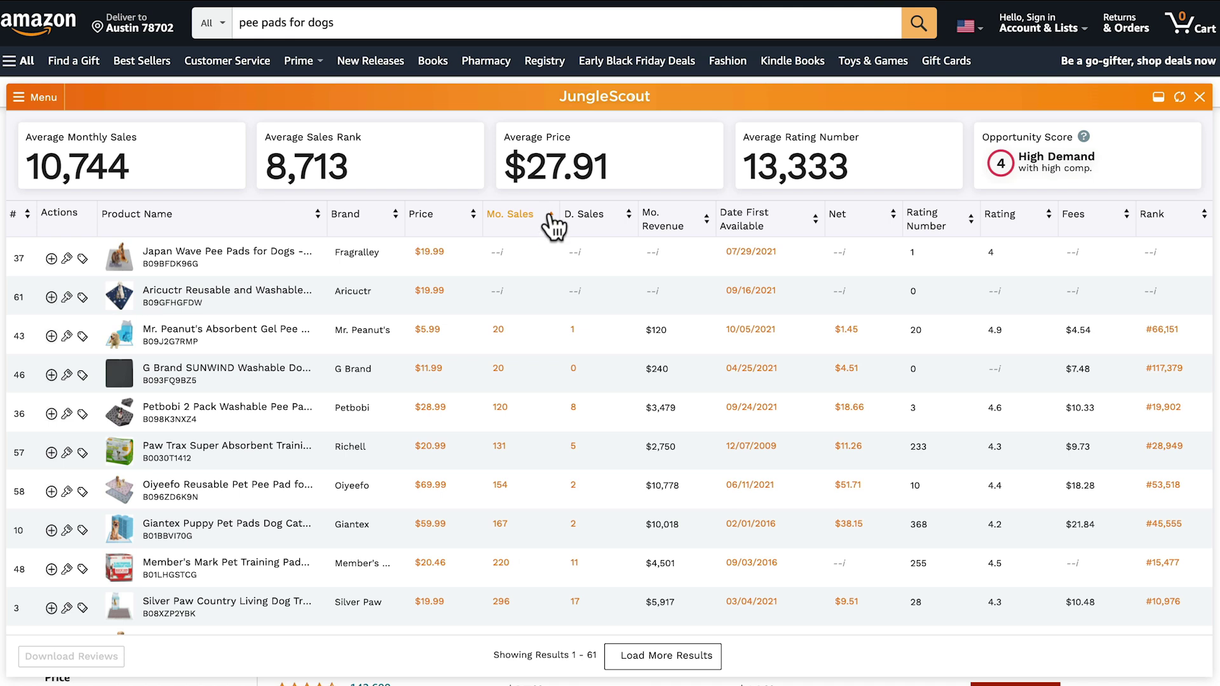
pyautogui.click(554, 223)
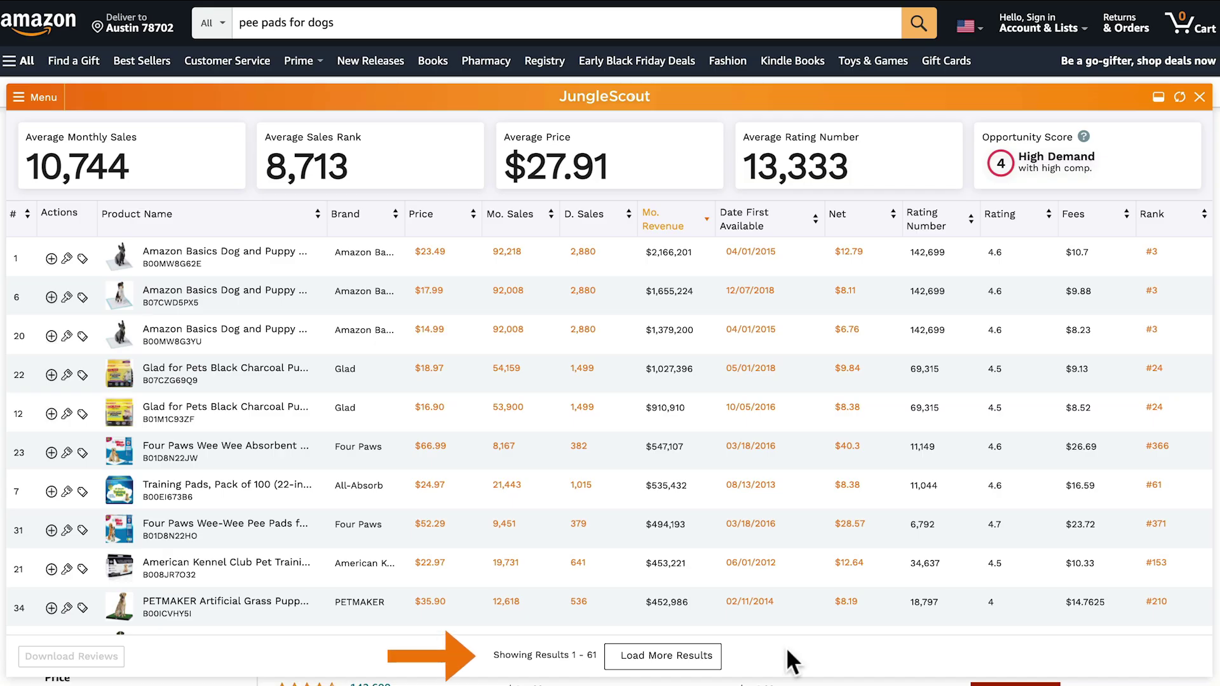
pyautogui.click(705, 660)
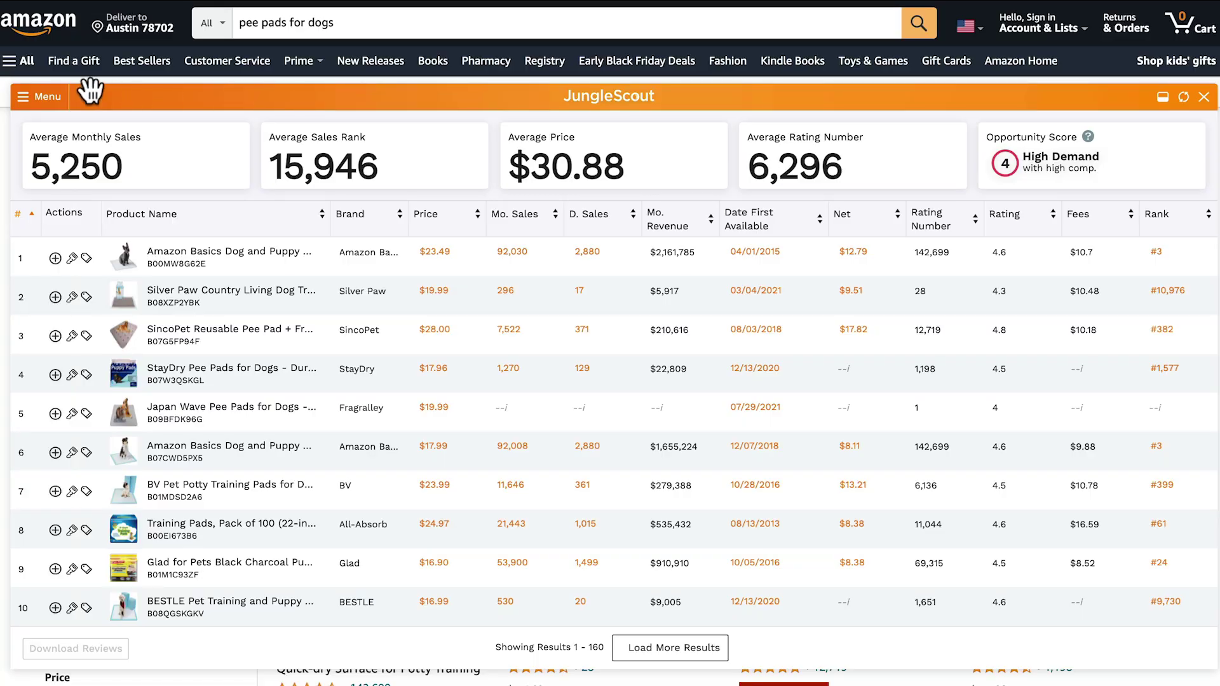
# Step: Apply the customized data point columns from the Customize View panel
pyautogui.click(50, 90)
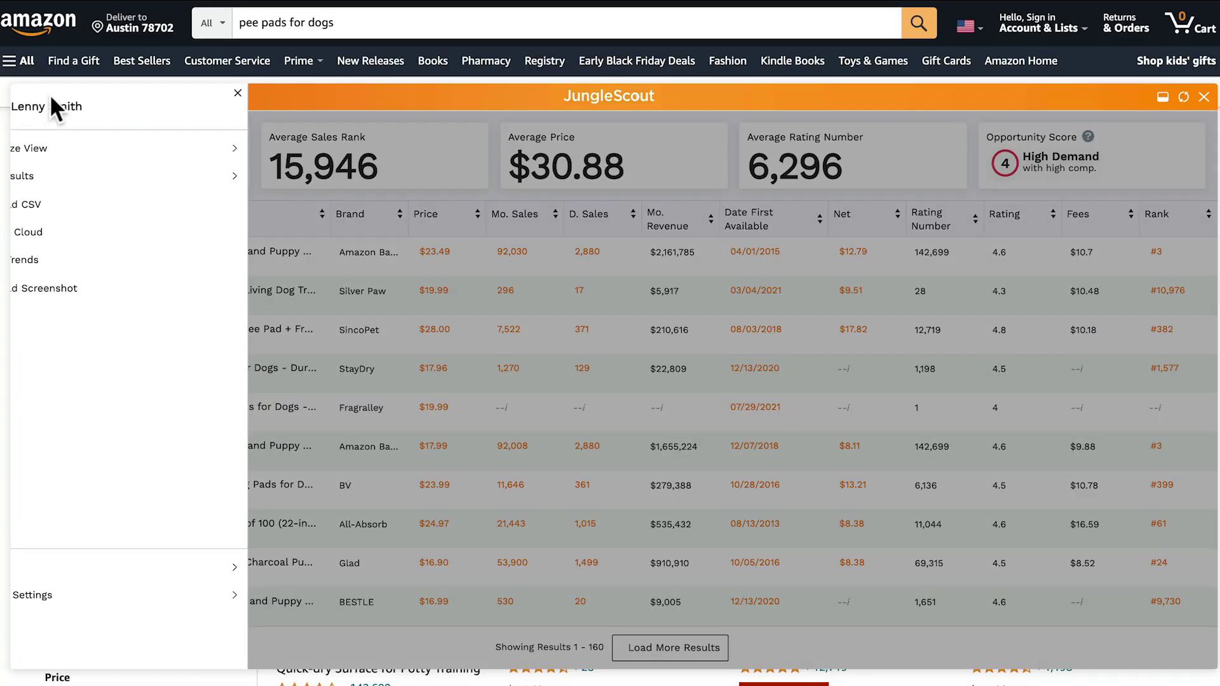
pyautogui.click(104, 152)
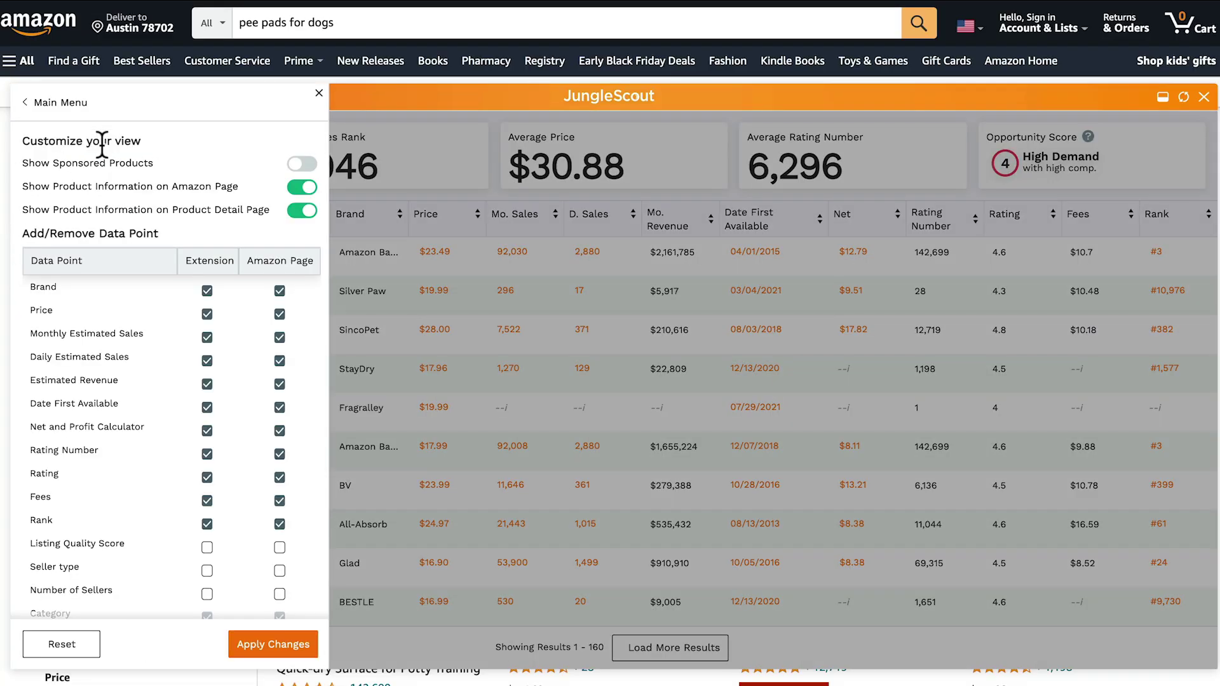
pyautogui.scroll(-2, 306, 421)
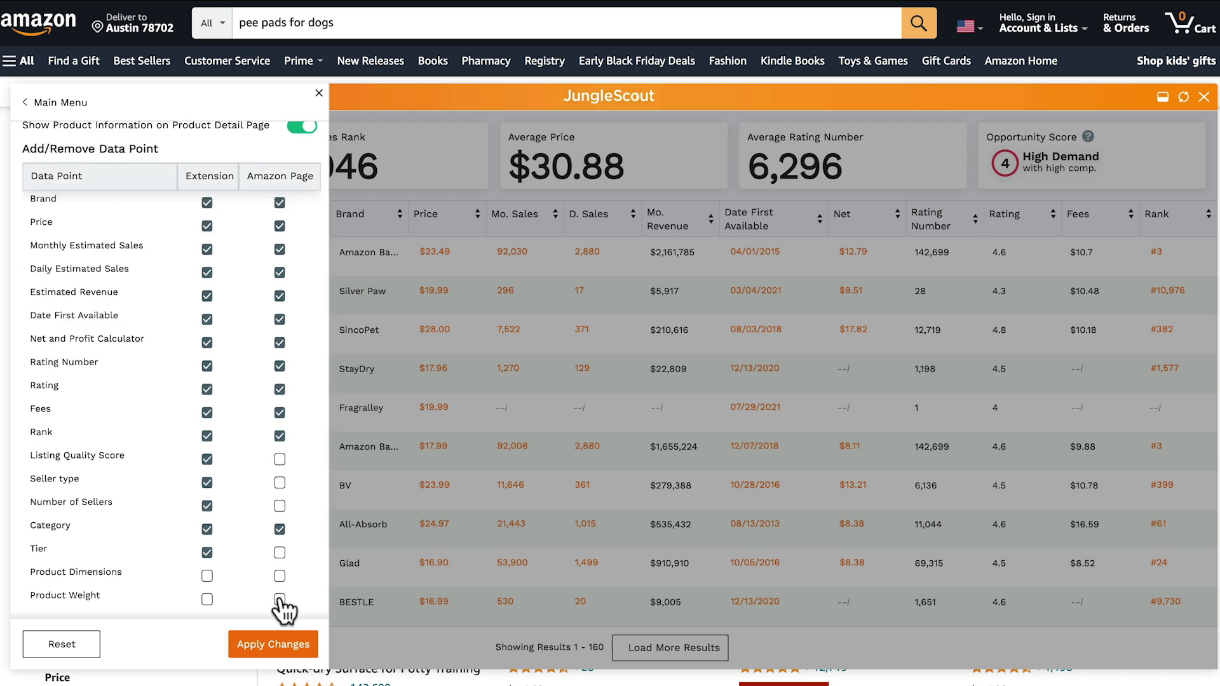
pyautogui.click(265, 639)
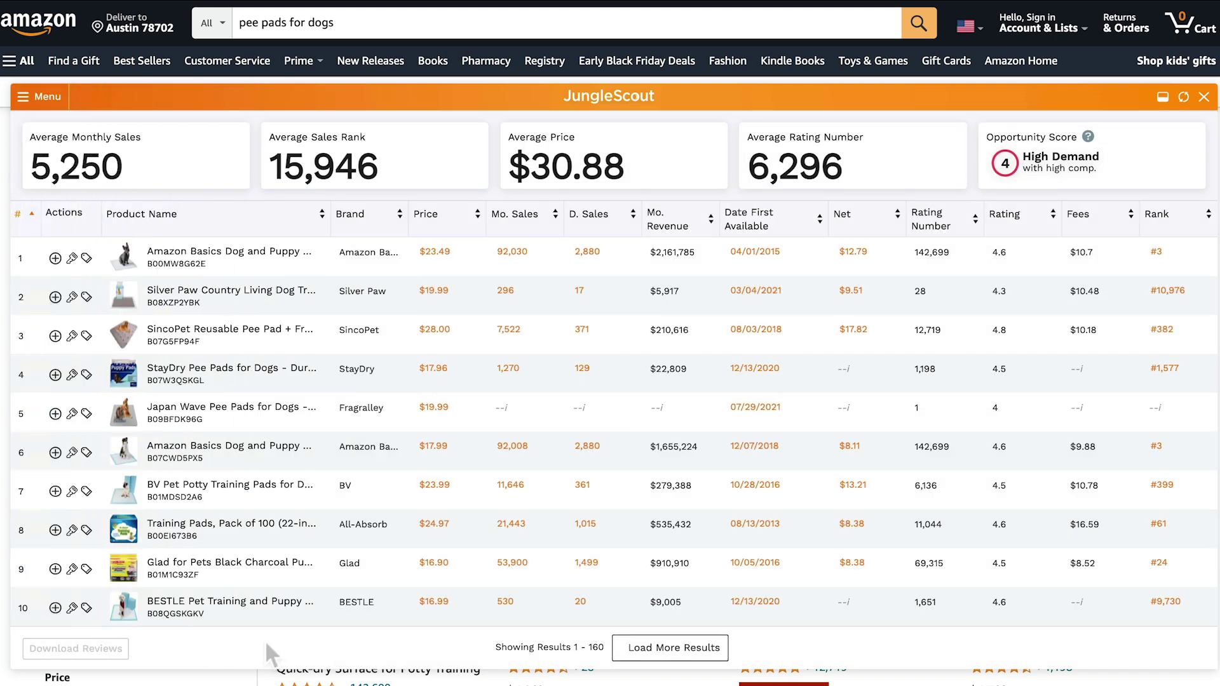
# Step: Scroll the table right to show the LQS, seller type, dimensions and weight columns
pyautogui.hscroll(8, 610, 413)
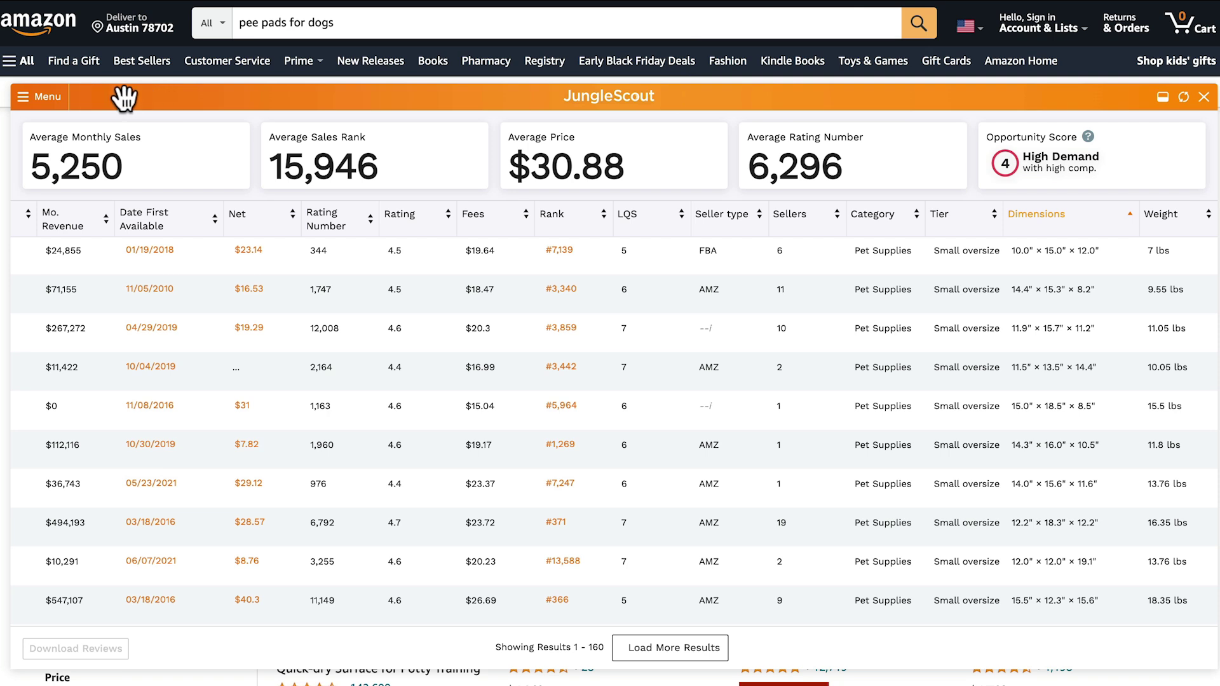
pyautogui.click(49, 99)
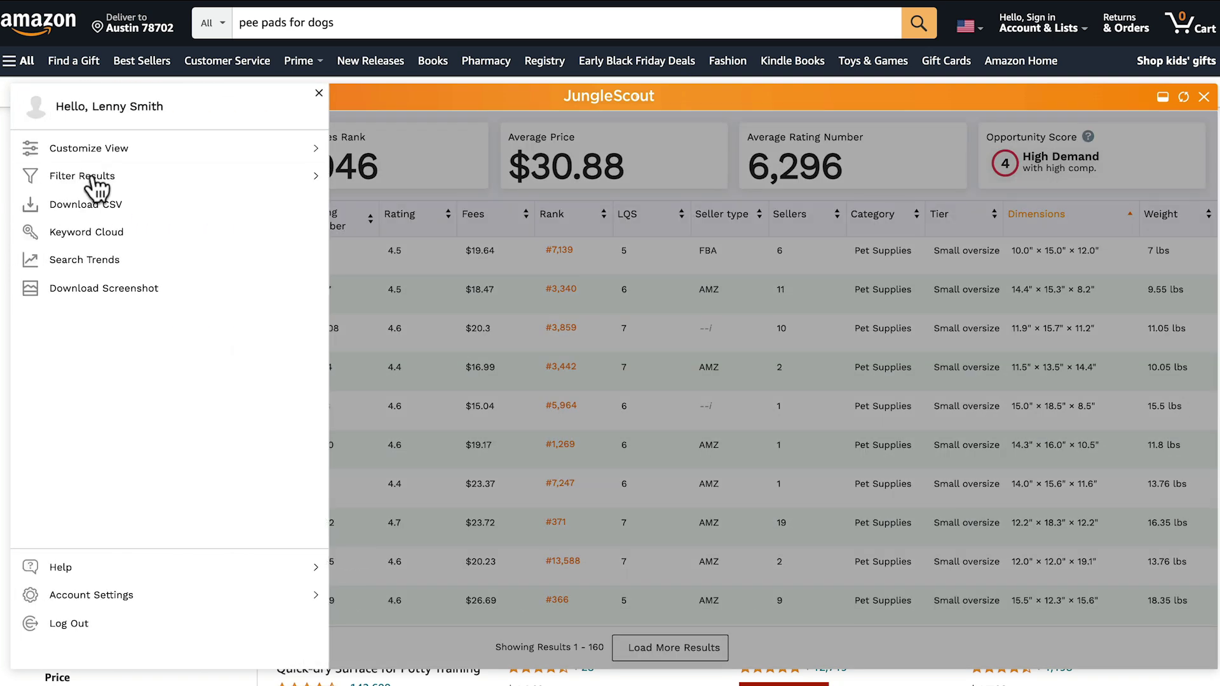
# Step: Filter to a 15–50 price range with a minimum sales level, leaving 92 results
pyautogui.click(95, 181)
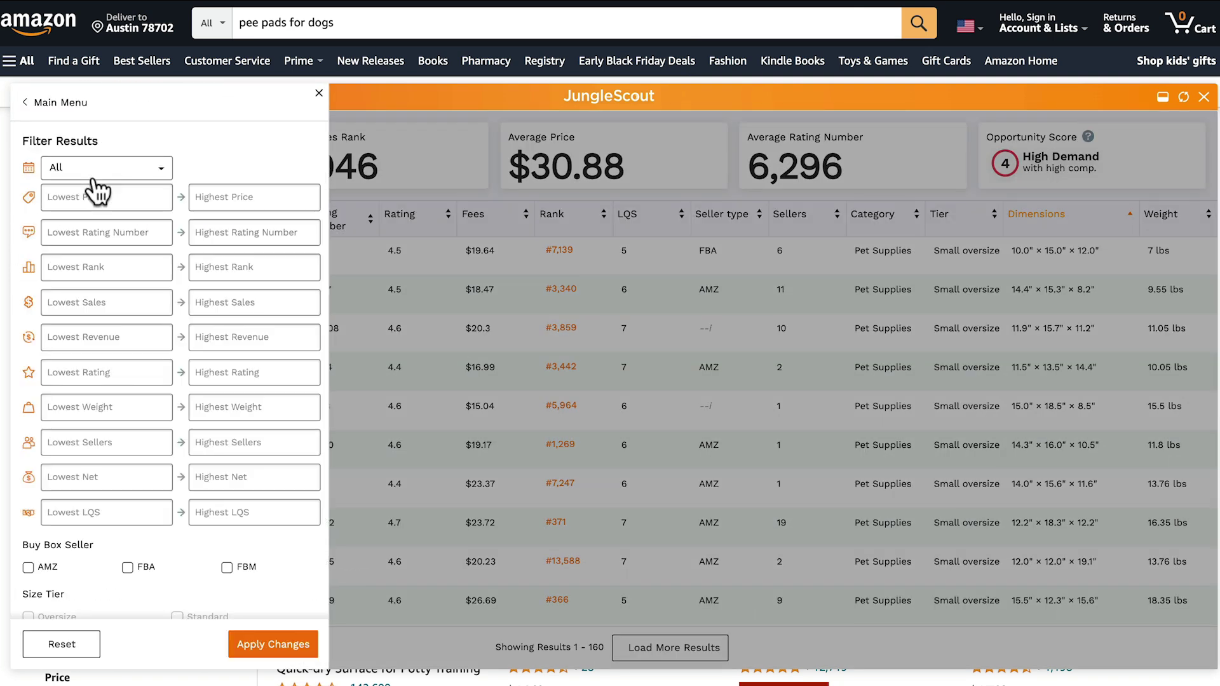
pyautogui.click(112, 194)
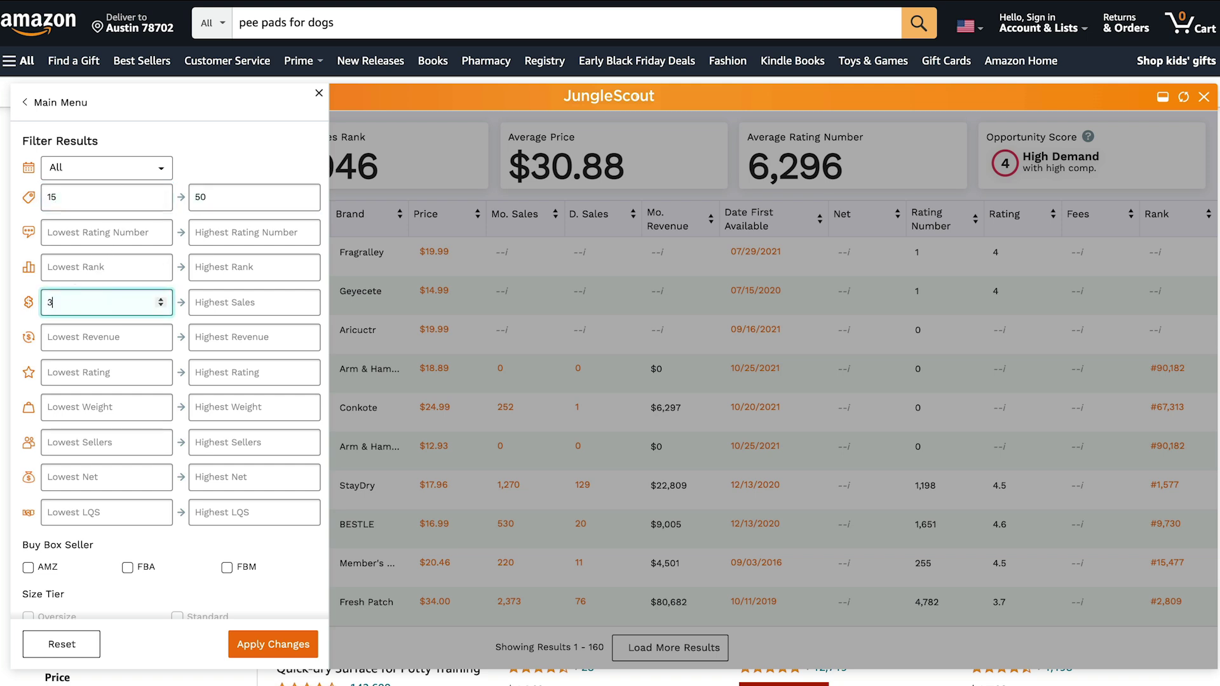
pyautogui.click(283, 644)
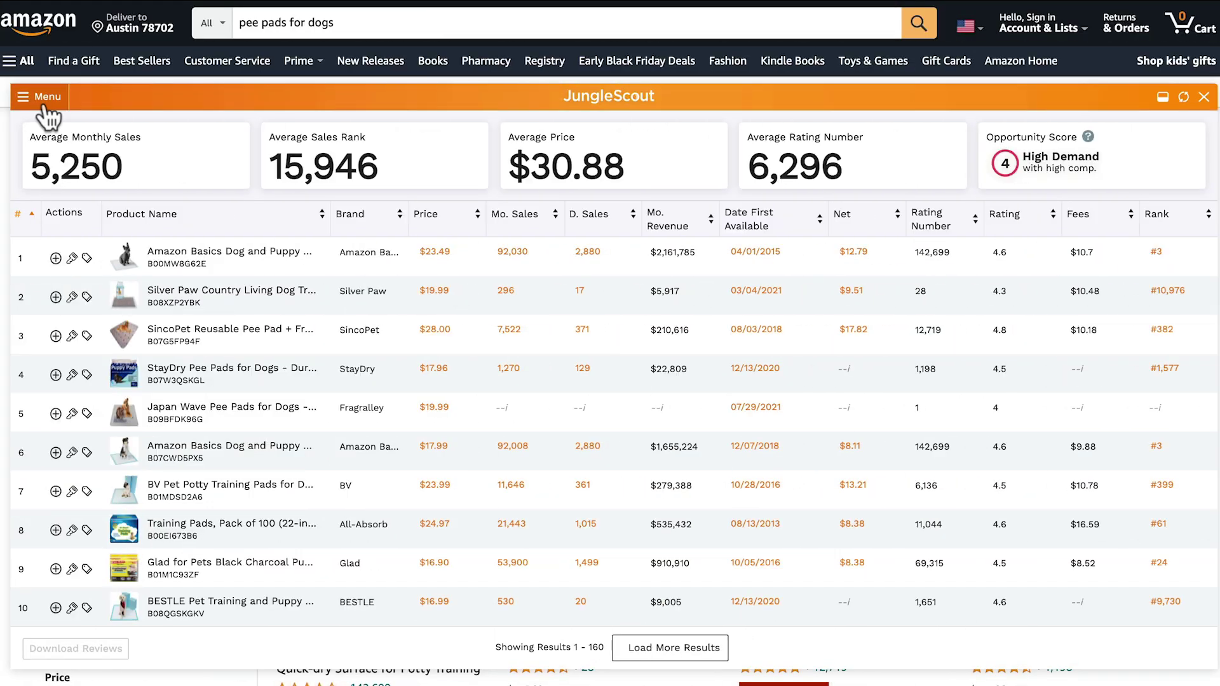
pyautogui.click(41, 98)
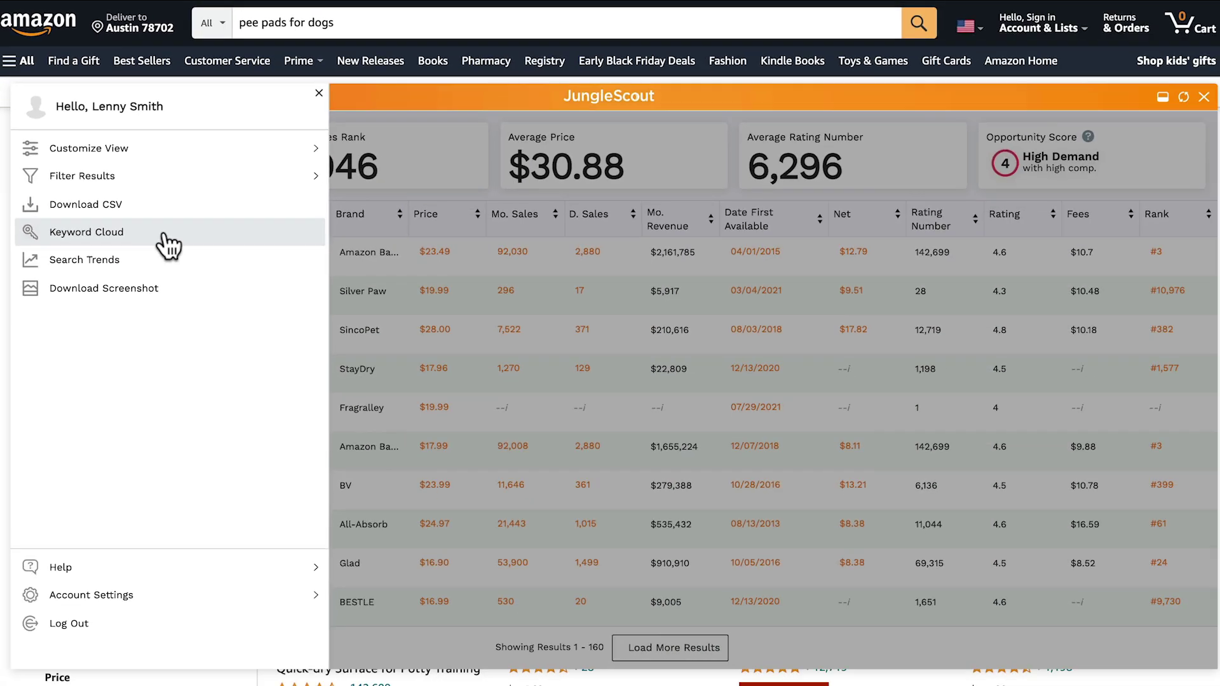
pyautogui.click(312, 456)
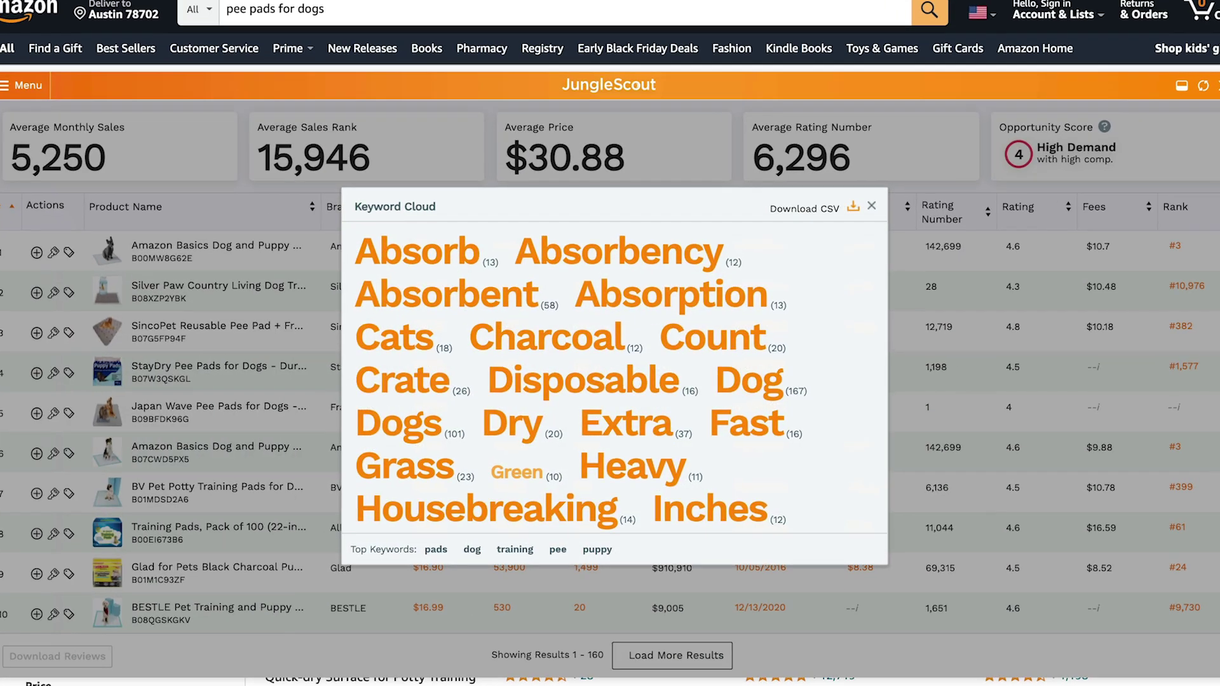
# Step: Scroll through the keyword cloud, topped by Pads at 332, then return to the menu
pyautogui.scroll(-8, 614, 381)
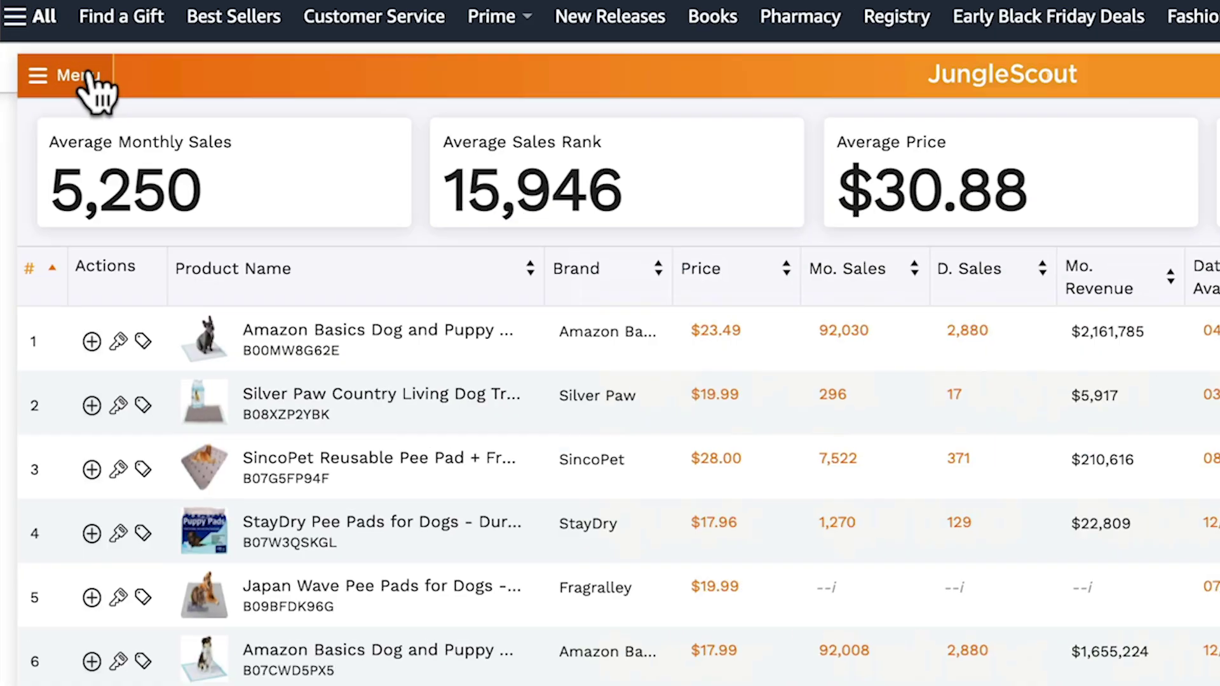
pyautogui.click(32, 96)
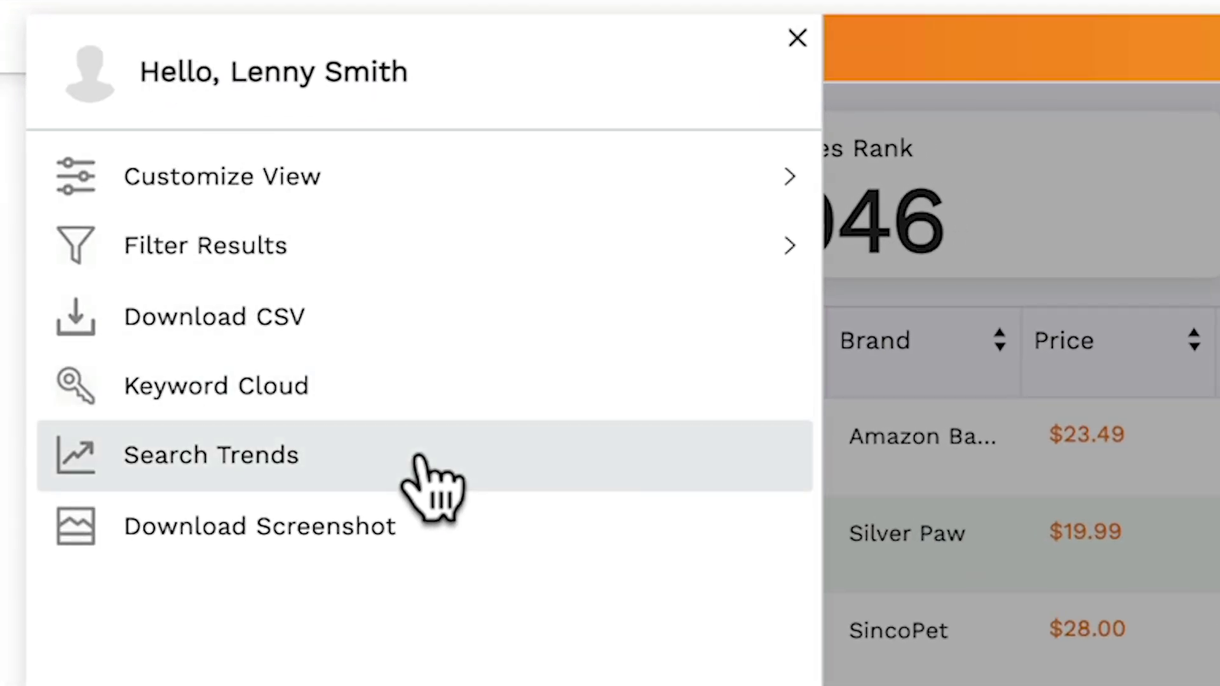
# Step: Open the Google search trend for 'pee pads for dogs' via Search Trends
pyautogui.click(416, 457)
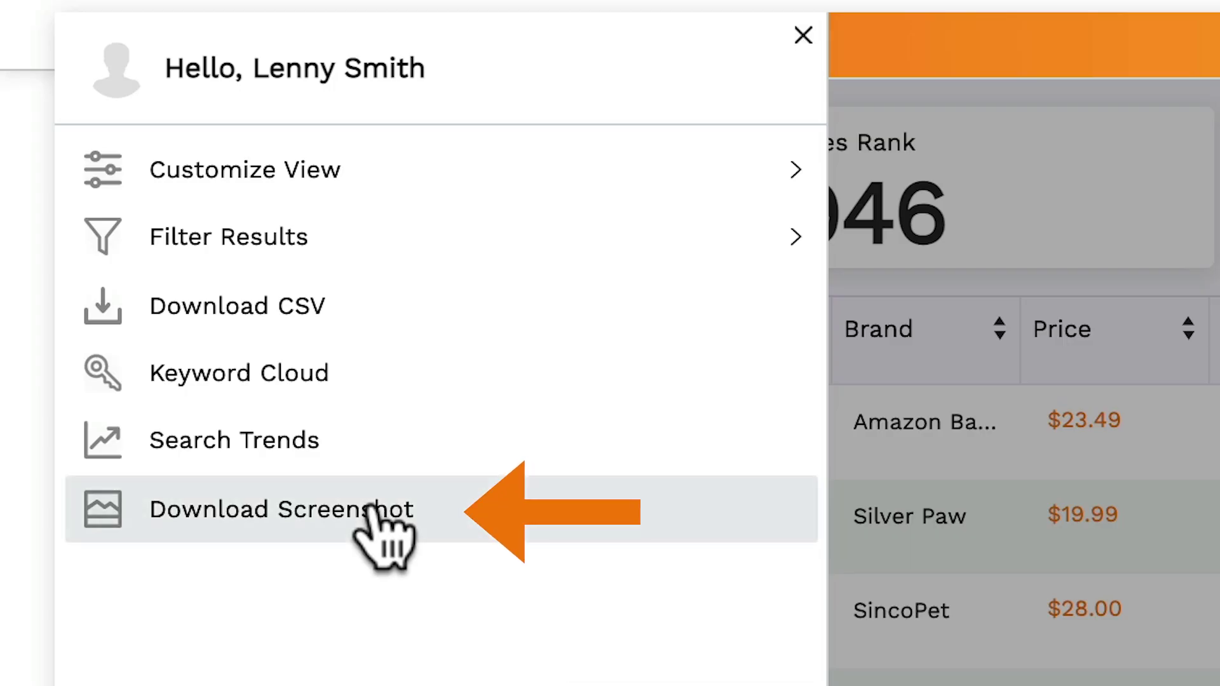
# Step: Generate the results-table screenshot and view its download page
pyautogui.click(370, 509)
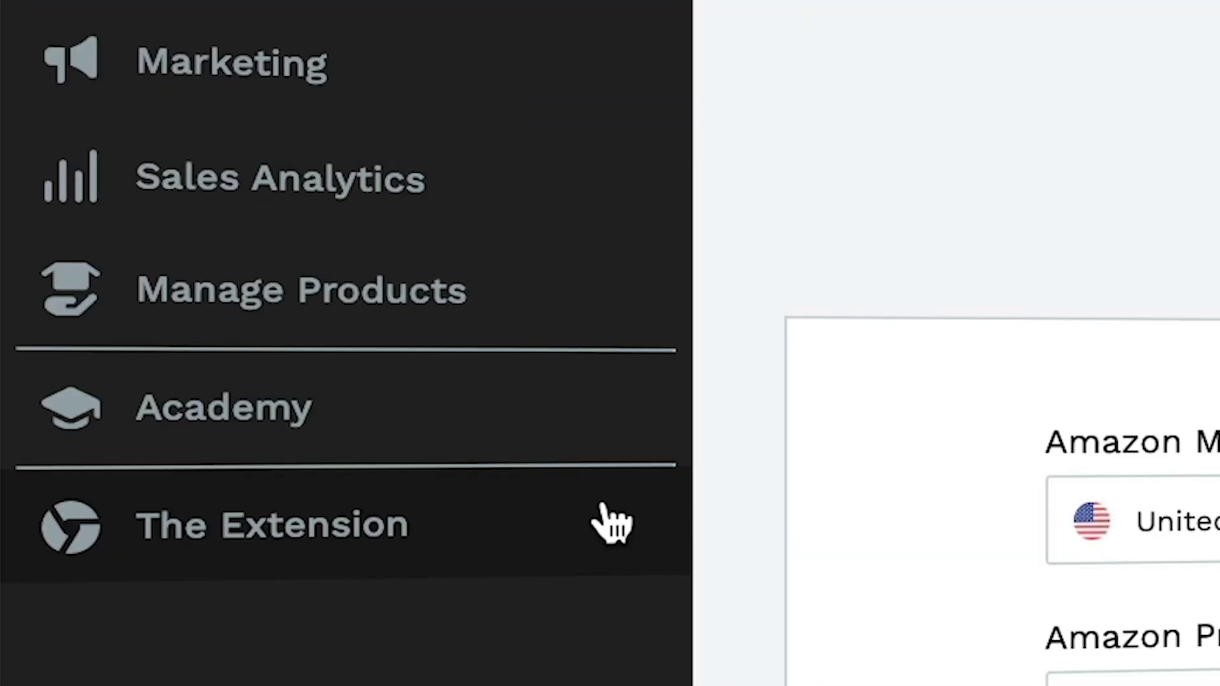
pyautogui.scroll(5, 606, 522)
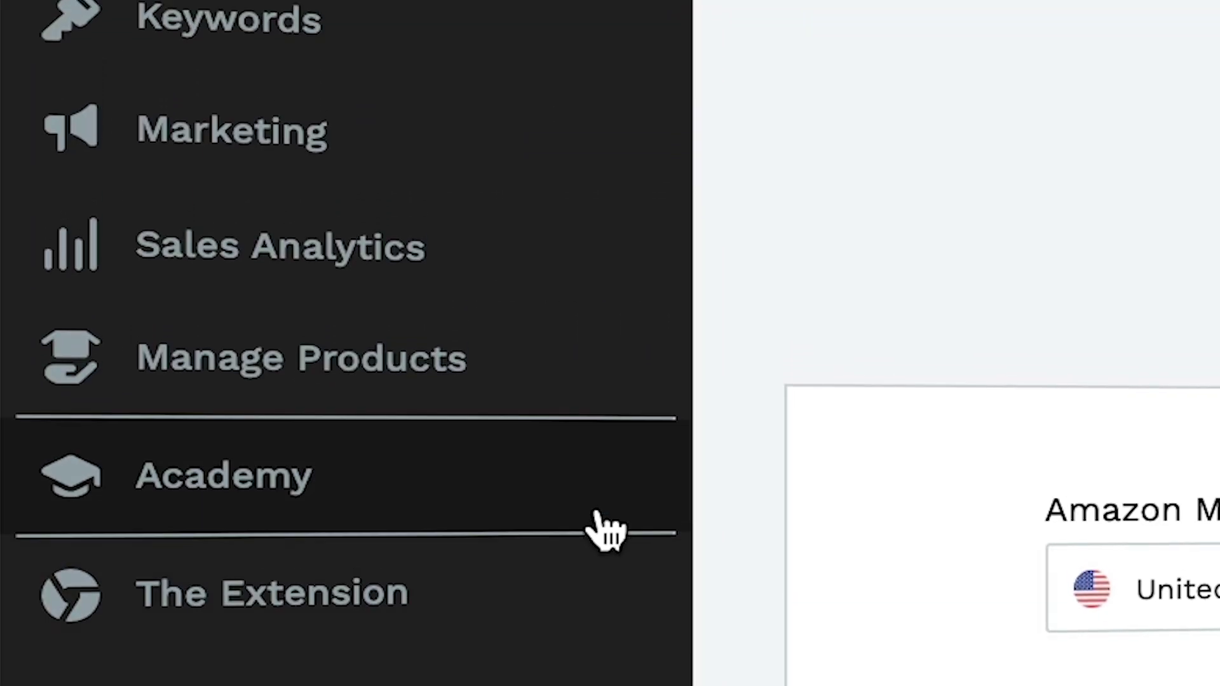
# Step: Scroll up through the Jungle Scout web app sidebar to review Sales Analytics, Product Research and Toolbox
pyautogui.scroll(4, 518, 502)
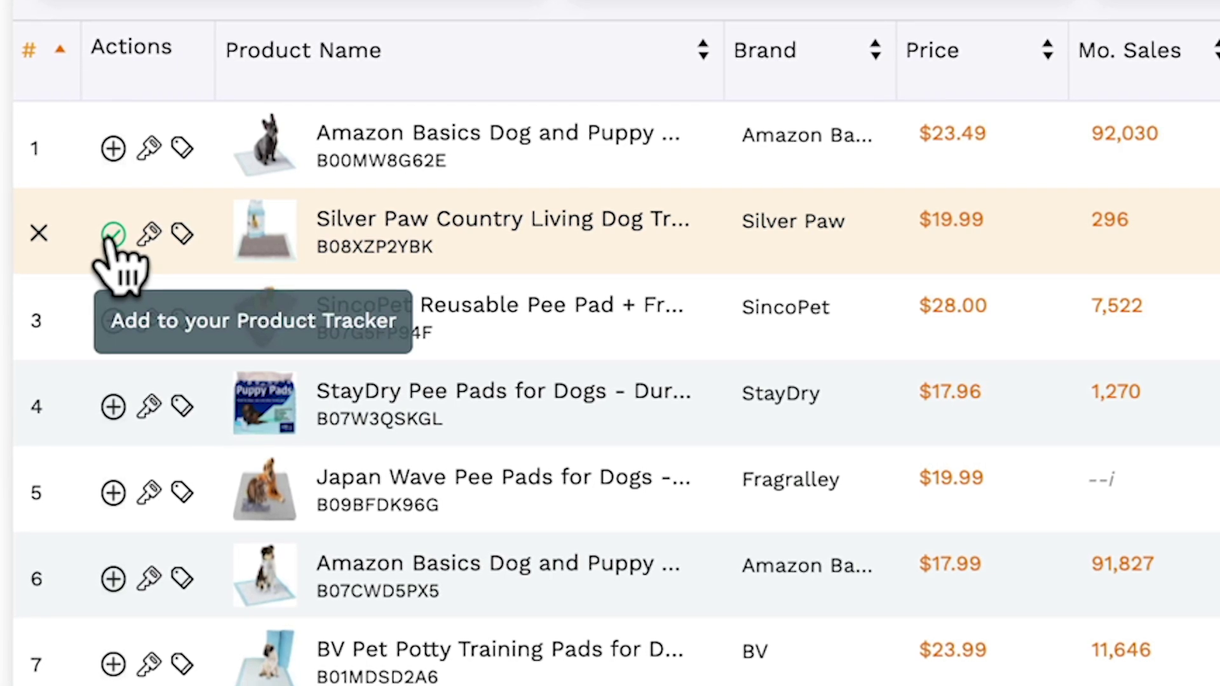
# Step: Run Keyword Scout and then a supplier search for the Silver Paw pee pad listing
pyautogui.click(147, 233)
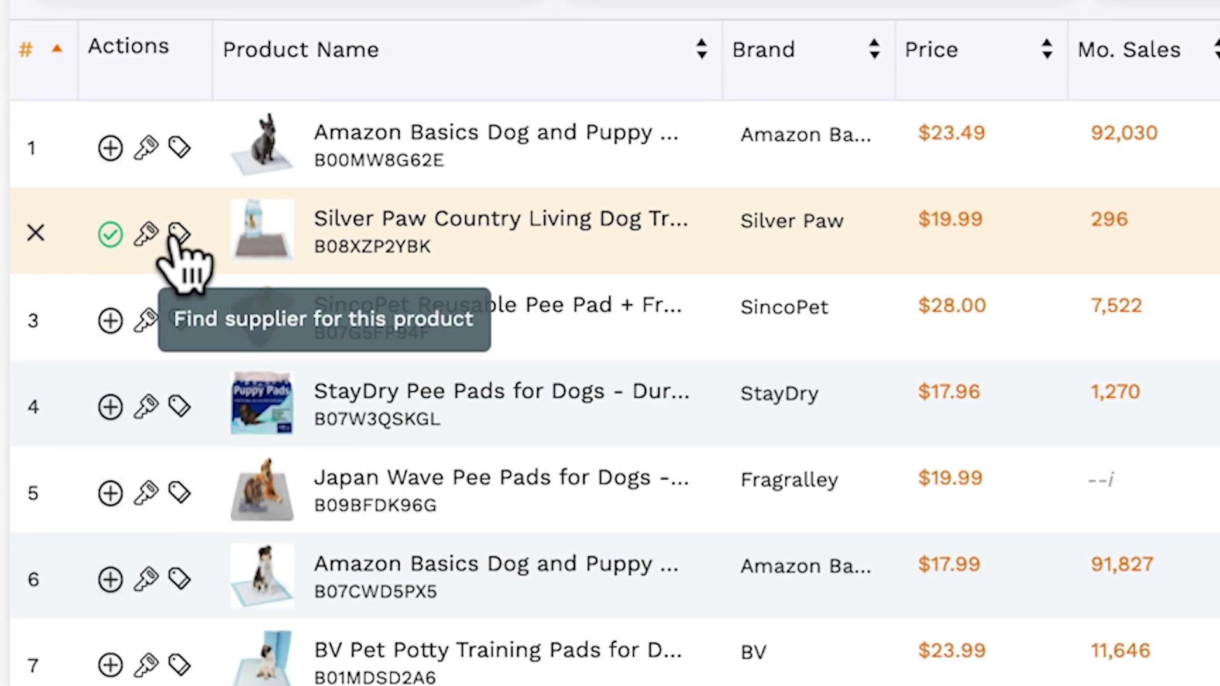
pyautogui.click(179, 234)
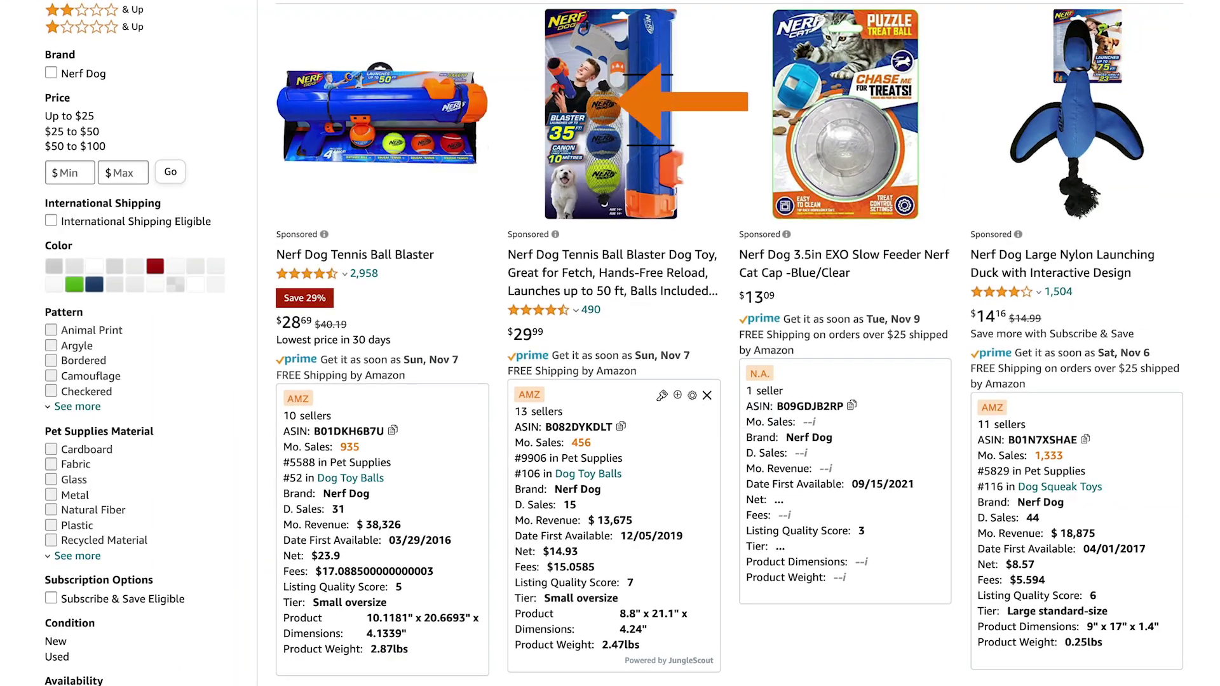
# Step: Open the Nerf Dog Tennis Ball Blaster listing to show its 456 monthly sales, BSR 8,720 and LQS 7
pyautogui.click(637, 175)
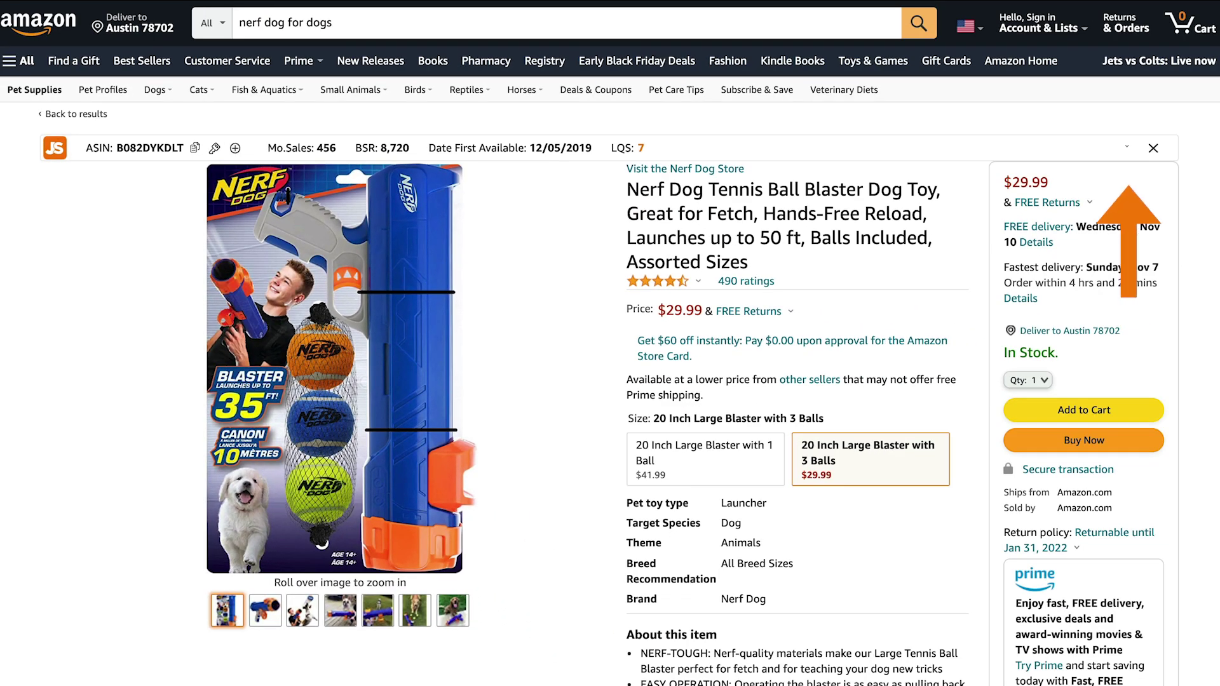
pyautogui.click(89, 149)
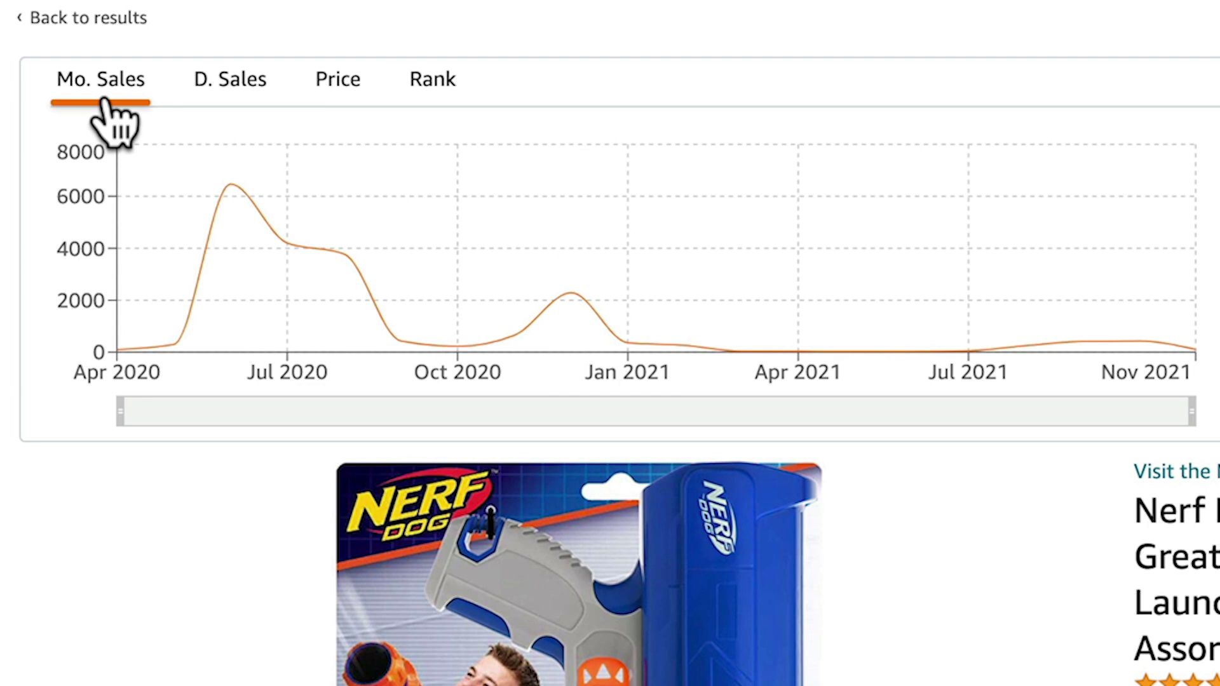
pyautogui.click(226, 96)
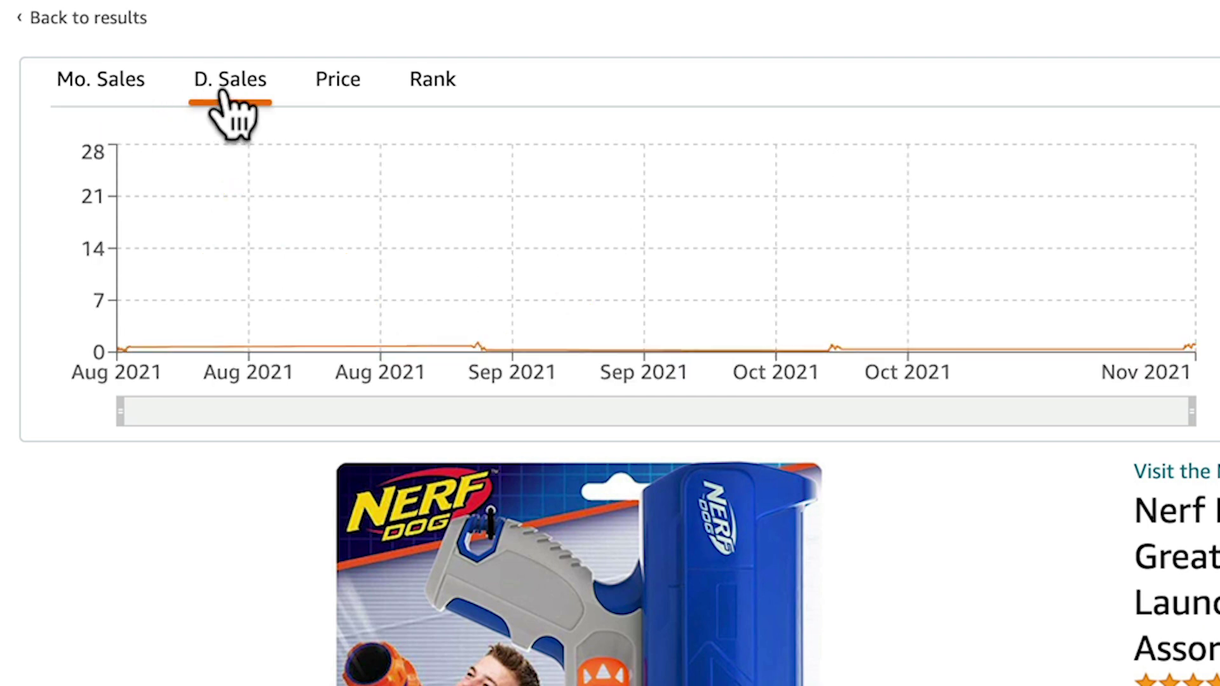
pyautogui.click(332, 89)
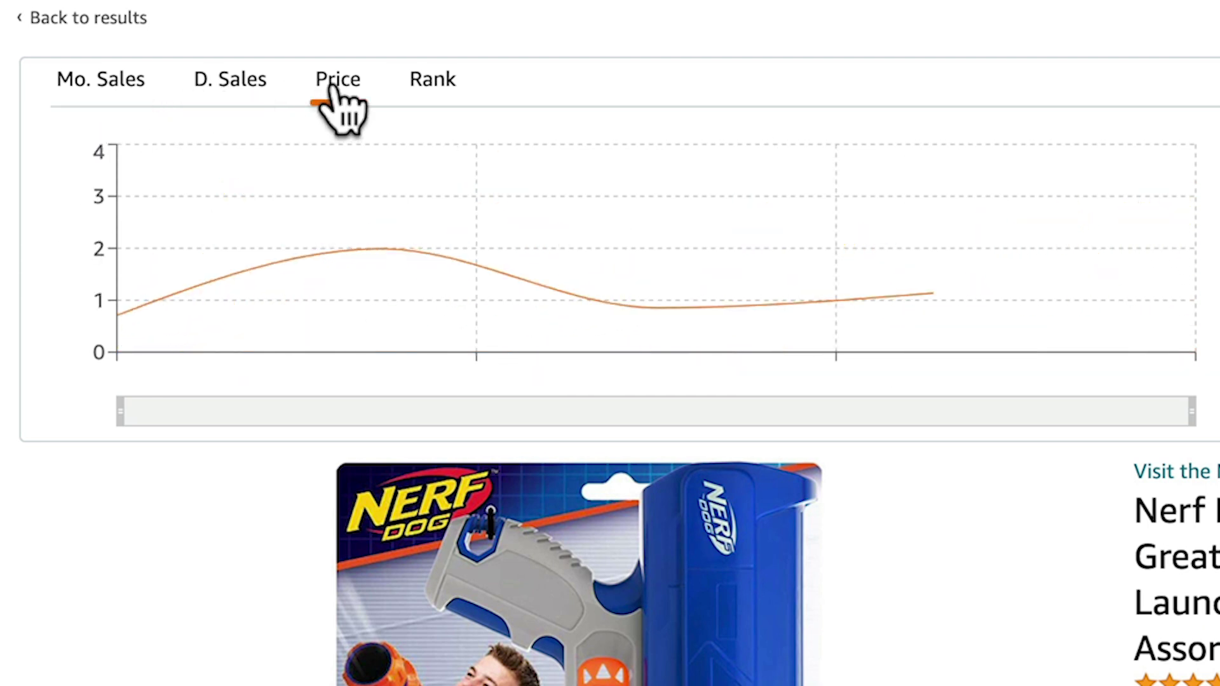
pyautogui.click(431, 89)
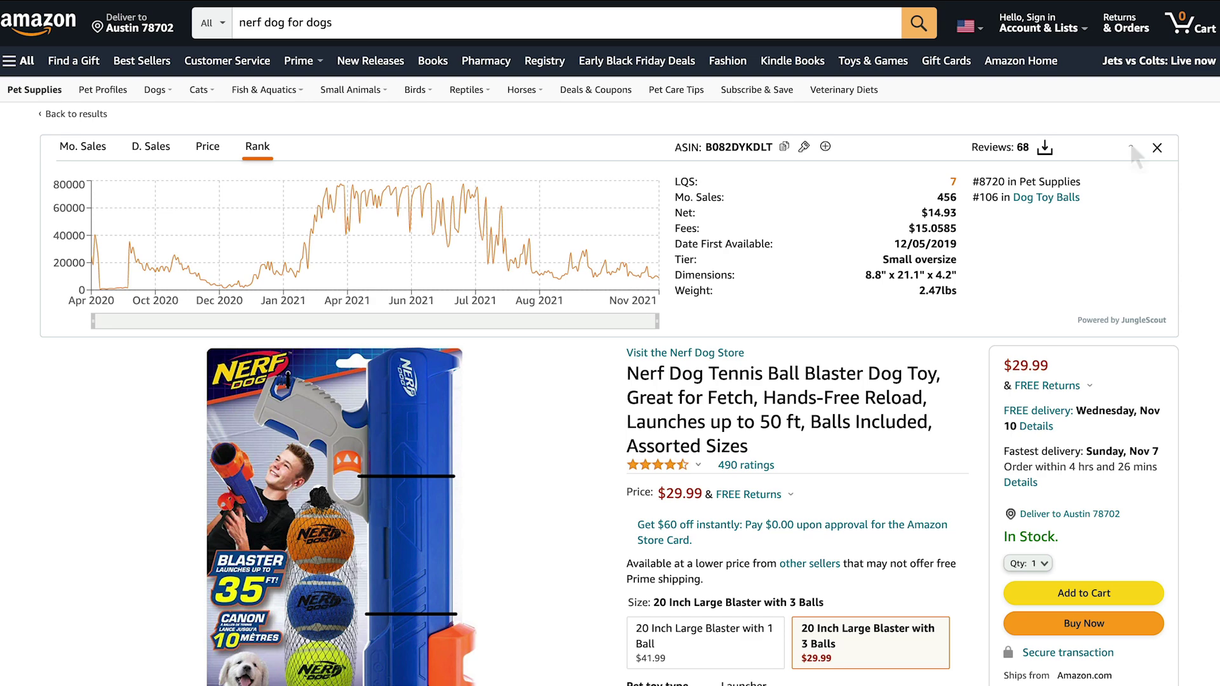
pyautogui.click(1125, 142)
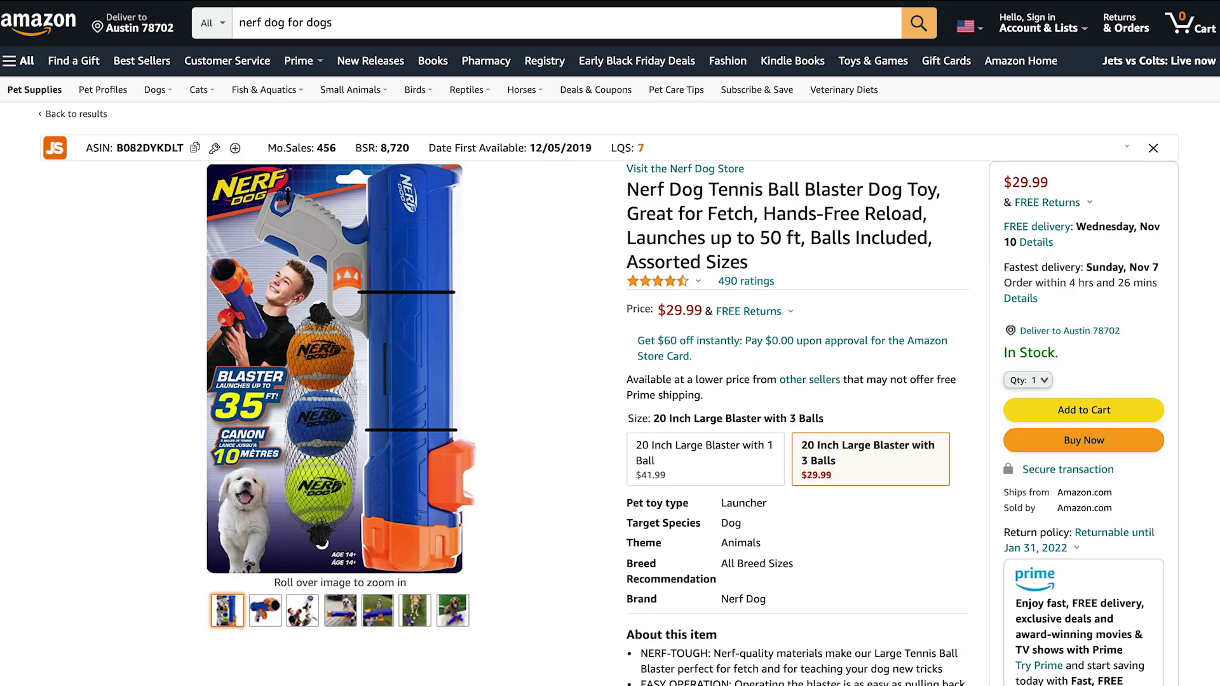